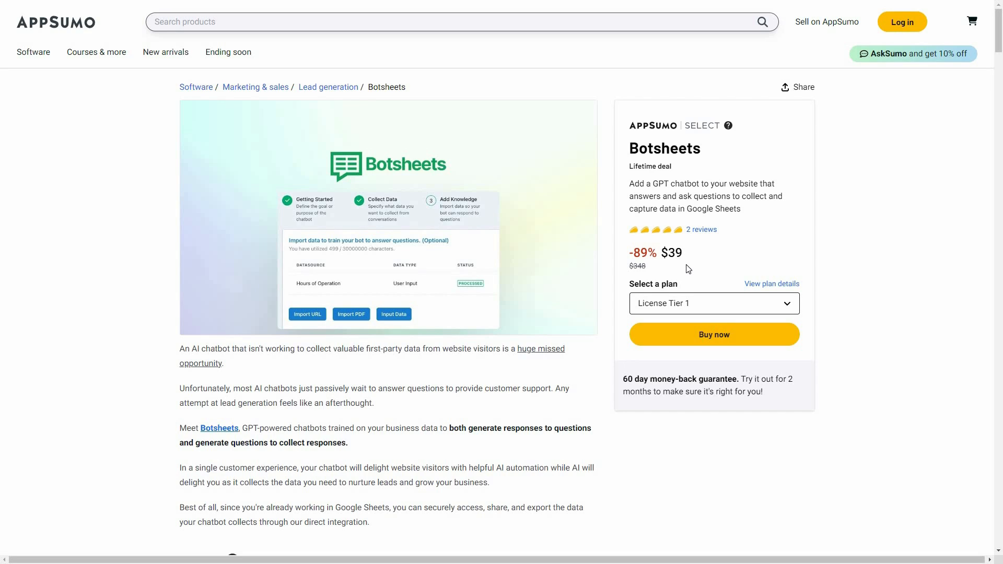
# - Review the Botsheets deal's plans and features, comparing what License Tiers 1, 2 and 3 include
pyautogui.scroll(-4, 256, 156)
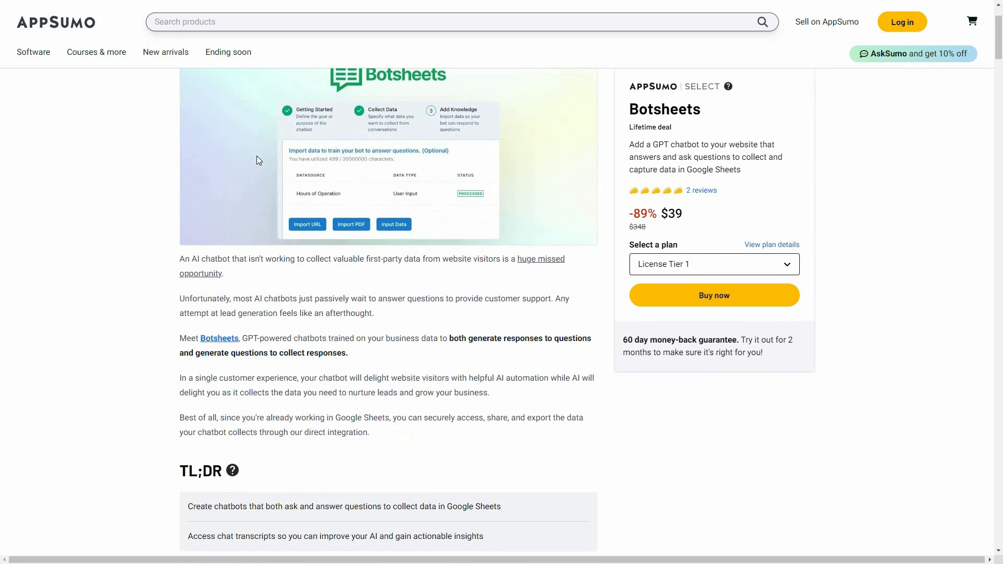
pyautogui.click(293, 21)
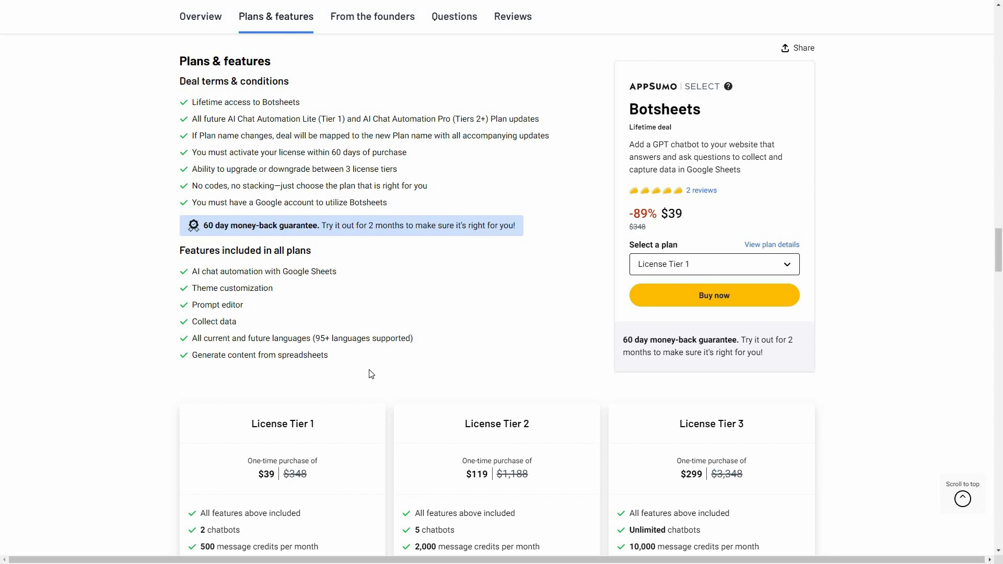
pyautogui.middleClick(452, 332)
pyautogui.scroll(-4, 449, 334)
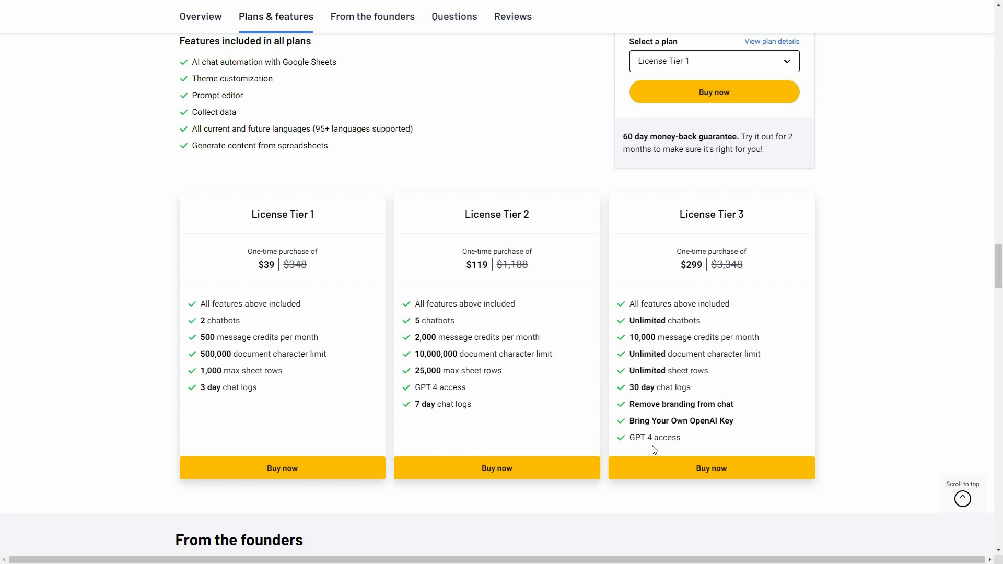
pyautogui.scroll(3, 654, 450)
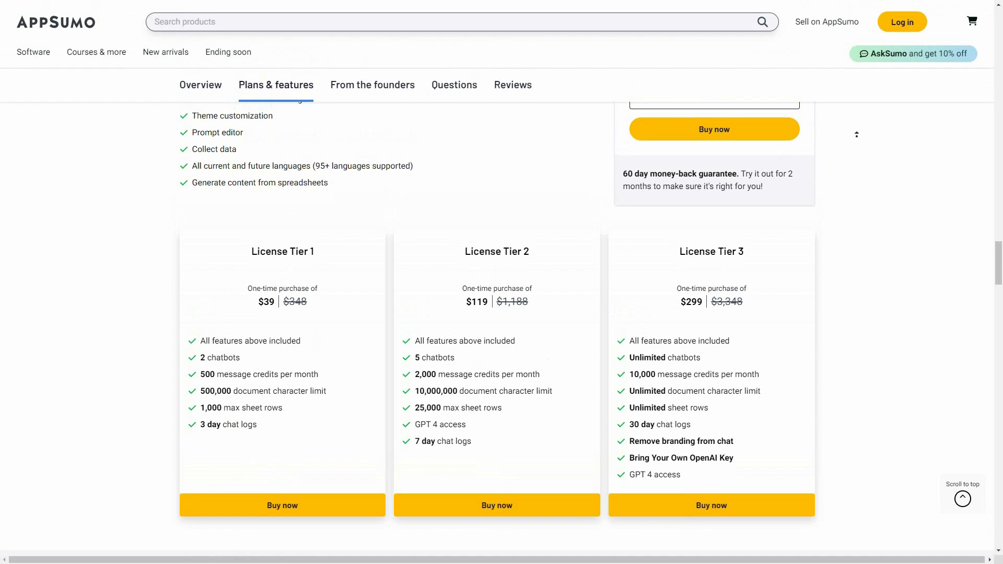
pyautogui.scroll(2, 859, 142)
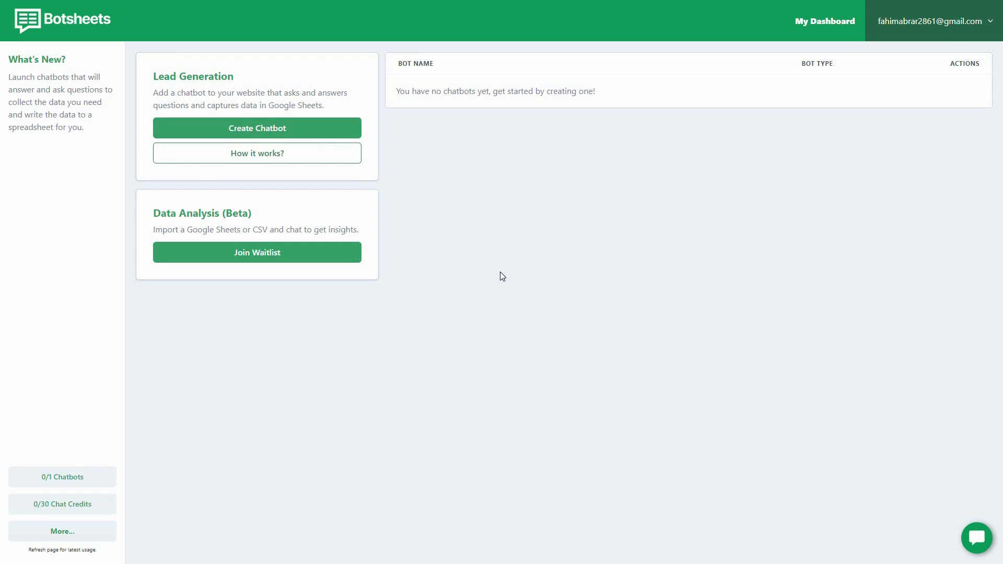
# - Create a lead generation chatbot with the purpose "generate leads for SEO business" and proceed to adding knowledge
pyautogui.click(292, 133)
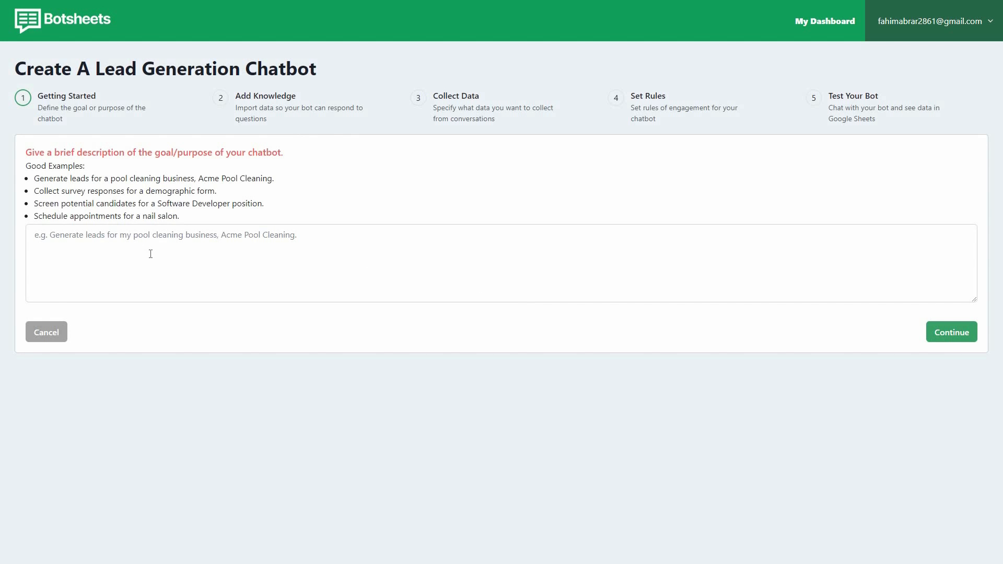
pyautogui.click(152, 253)
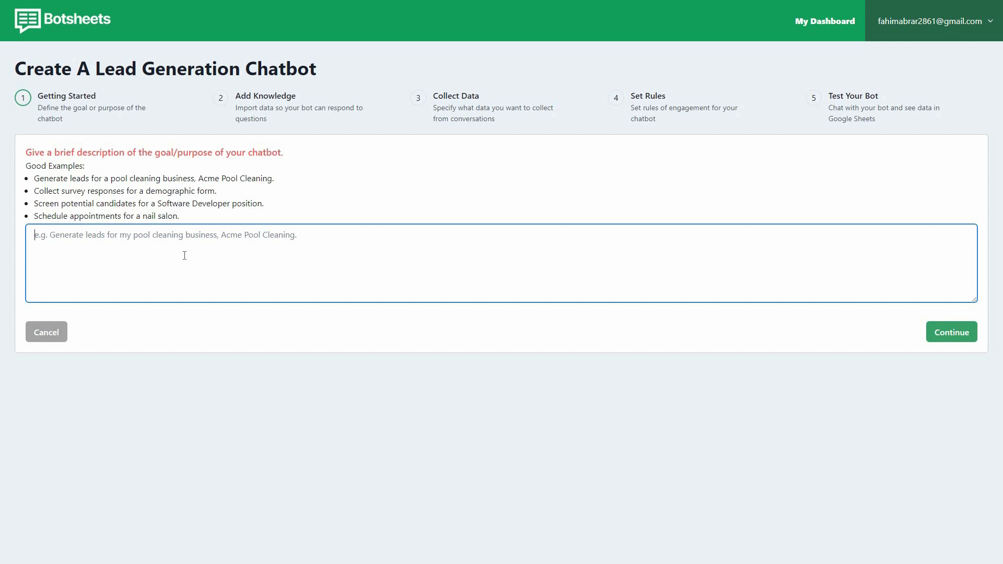
pyautogui.write('generate leads for SEO business')
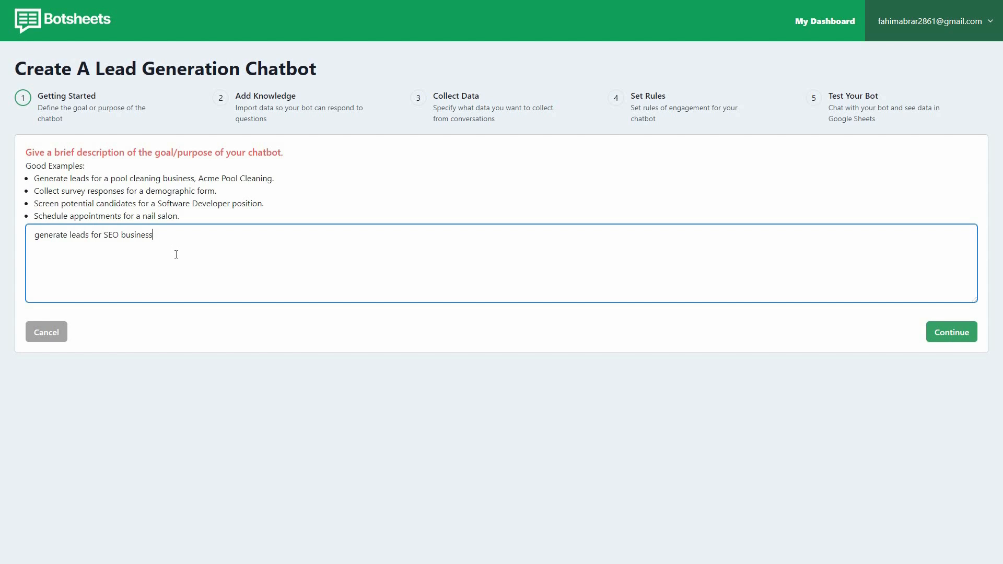
pyautogui.click(950, 339)
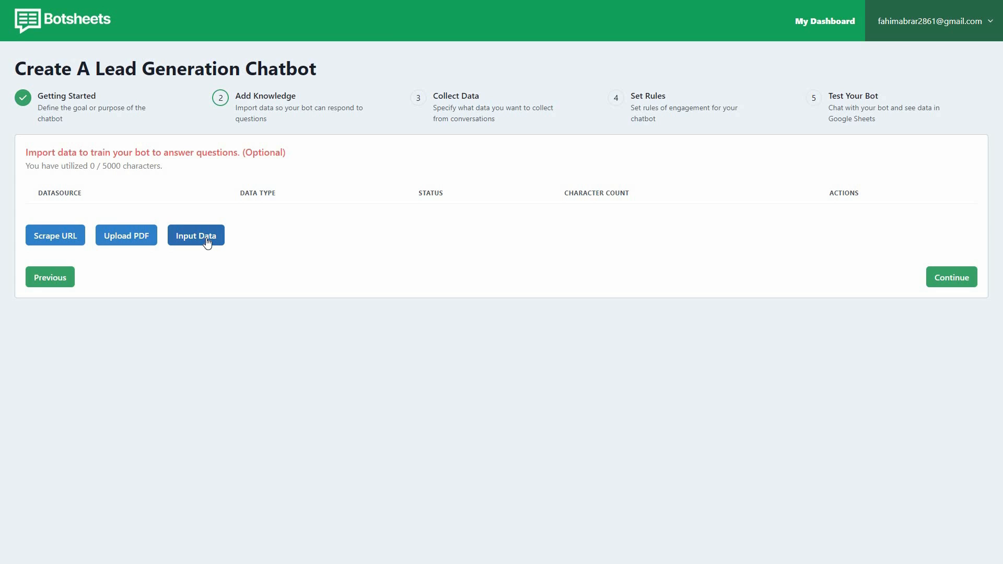
# - Import "Mastering SEO Basics_ A Beginner's Guide.pdf" as training knowledge and proceed to the data collection stage
pyautogui.click(126, 236)
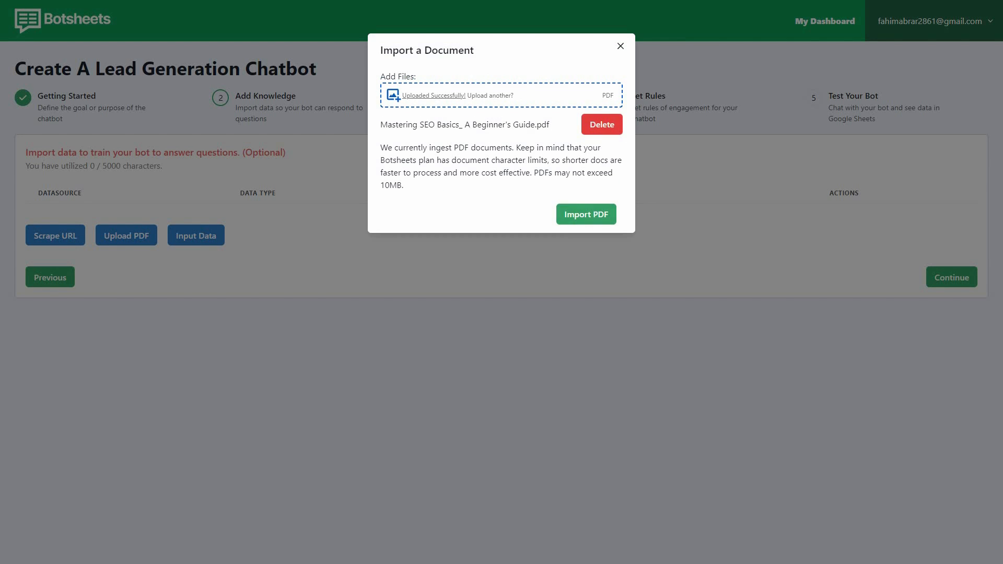
pyautogui.click(597, 218)
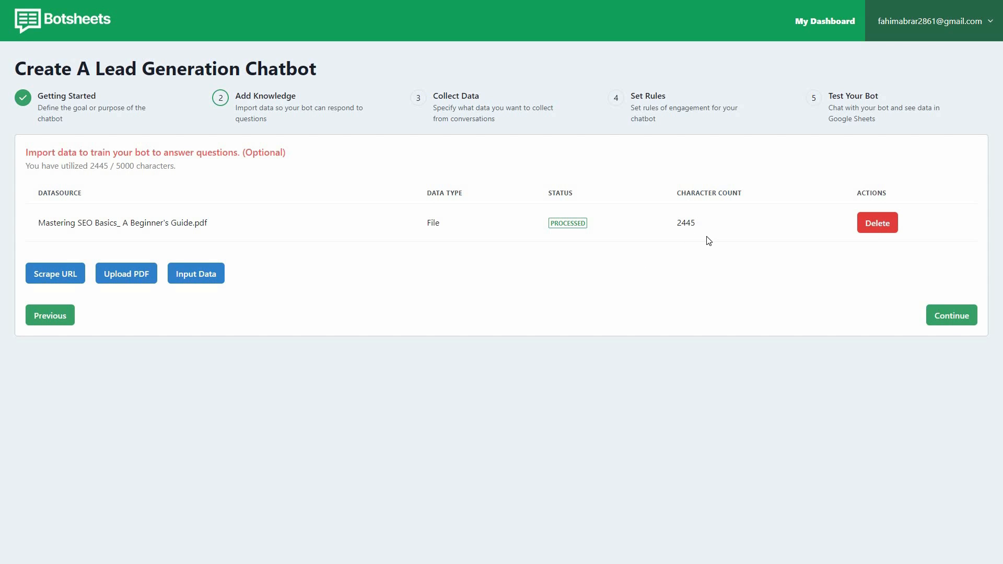
pyautogui.click(951, 317)
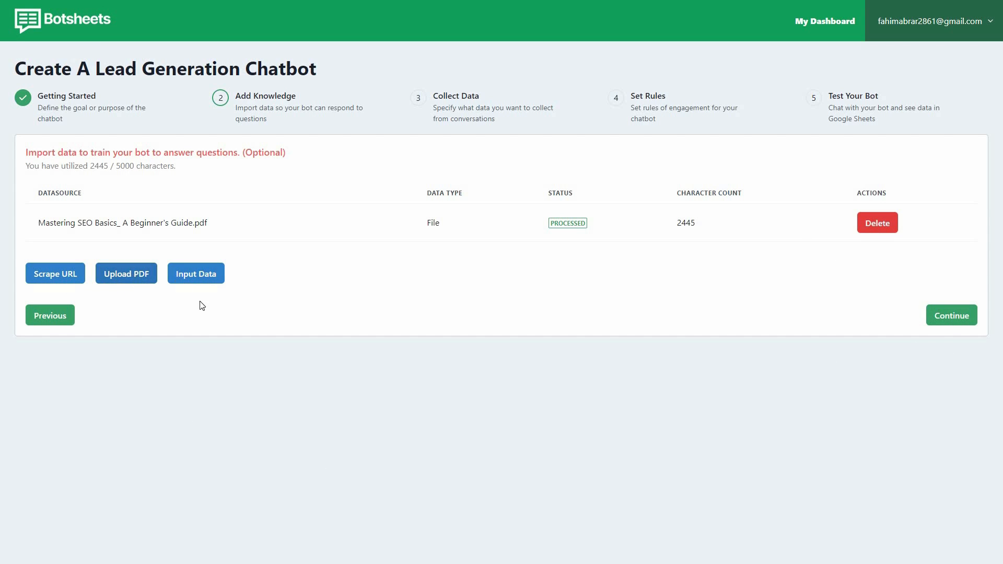
pyautogui.click(948, 318)
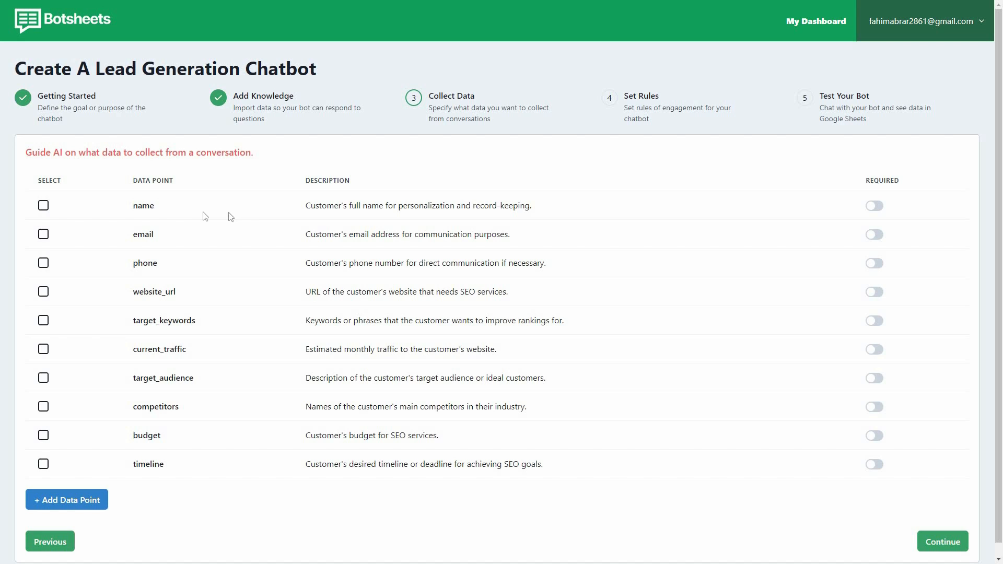
# - Select name, email, website_url, target_keywords and budget as the data points to collect from conversations
pyautogui.click(43, 207)
pyautogui.click(43, 235)
pyautogui.click(43, 294)
pyautogui.click(43, 322)
pyautogui.click(44, 436)
# - Make the name, email, website_url, target_keywords and budget data points required
pyautogui.click(880, 236)
pyautogui.click(877, 295)
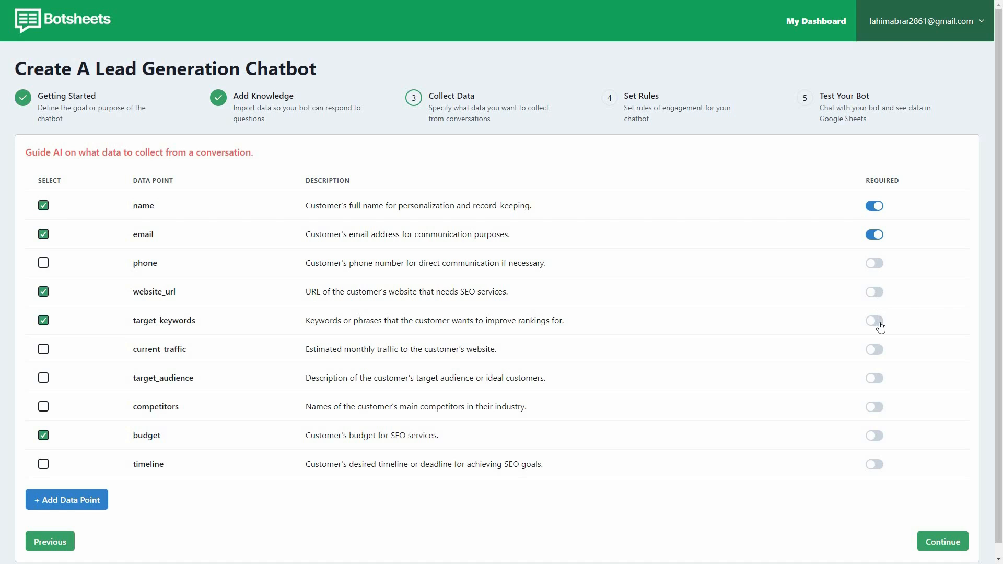
pyautogui.click(877, 324)
pyautogui.click(876, 437)
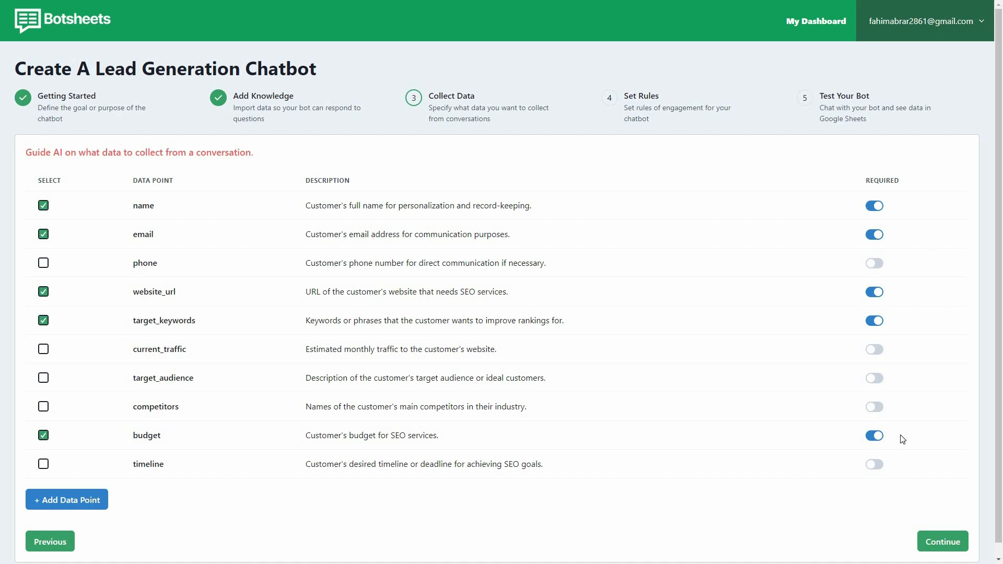
pyautogui.click(88, 504)
pyautogui.click(73, 505)
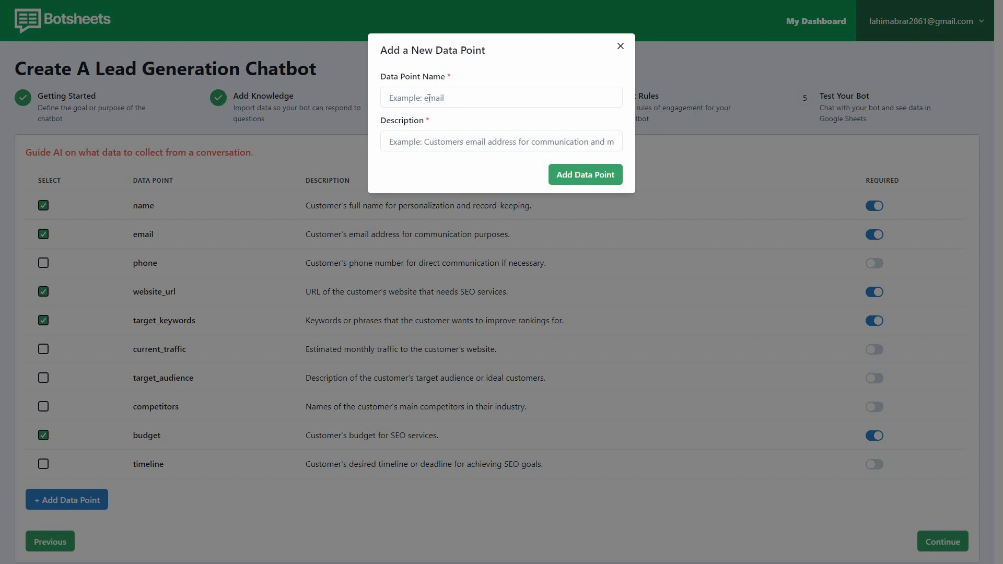
pyautogui.click(436, 98)
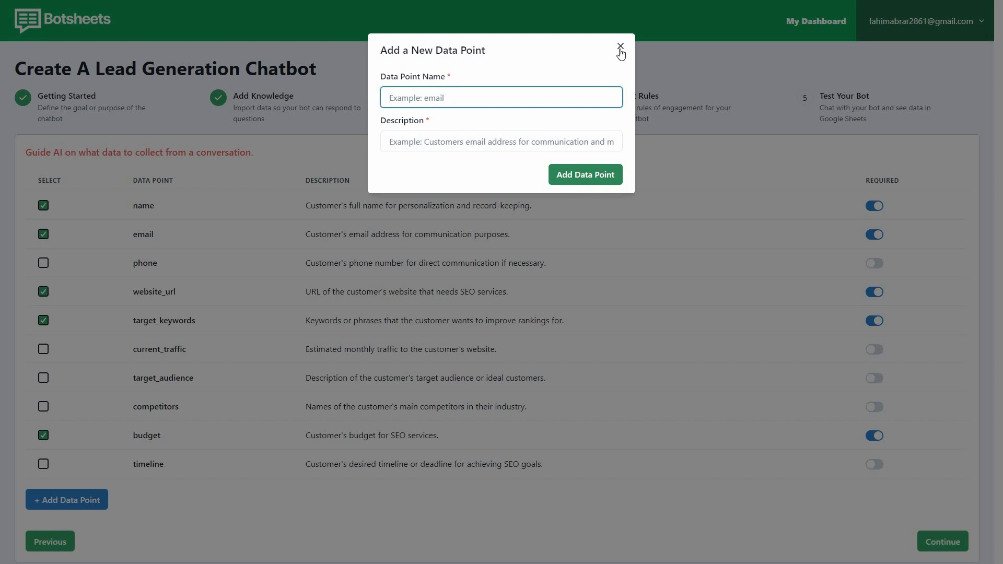
pyautogui.click(681, 483)
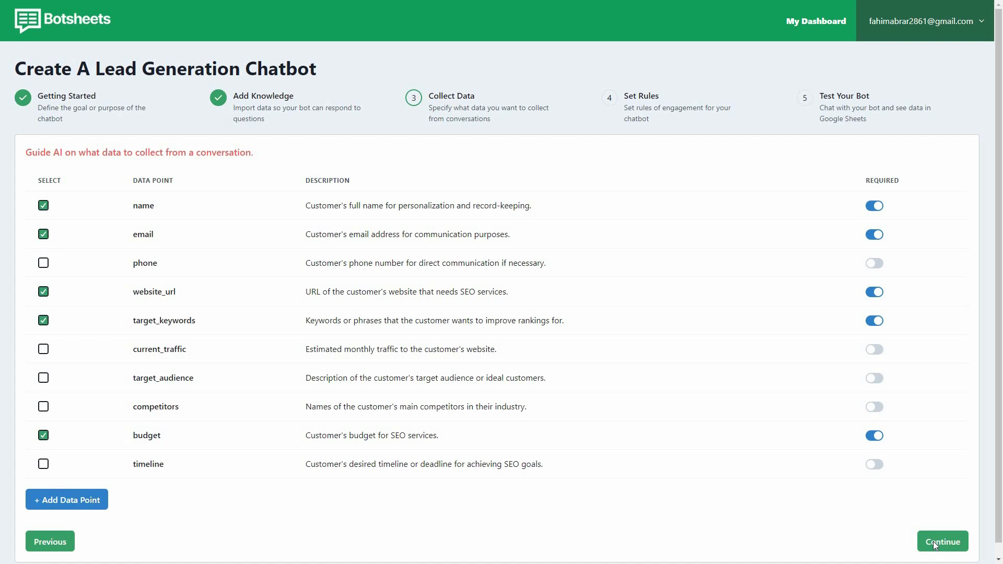
# - Proceed to the rules, keep the default welcome message, no leading question and the Witty tone, and continue
pyautogui.click(935, 543)
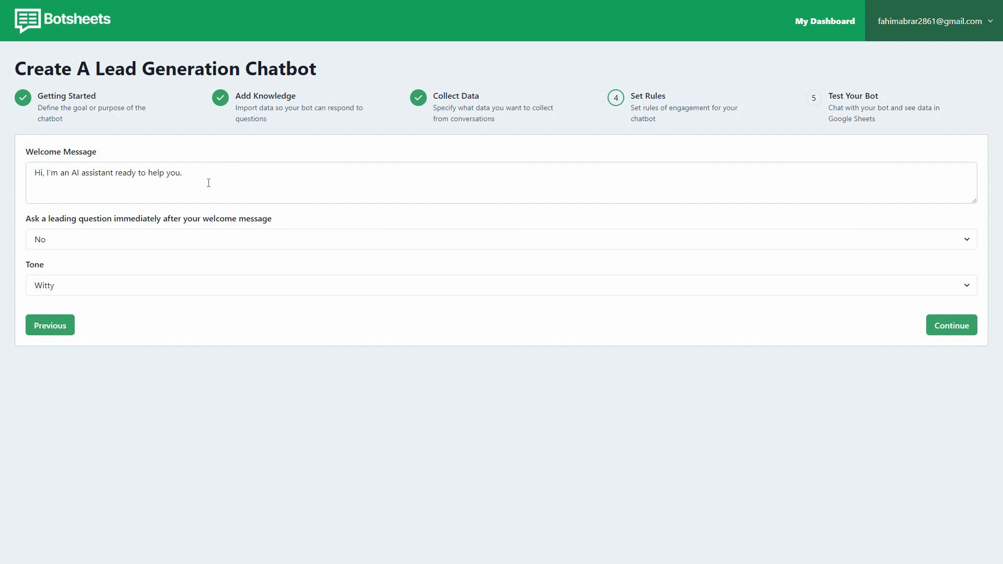
pyautogui.click(212, 179)
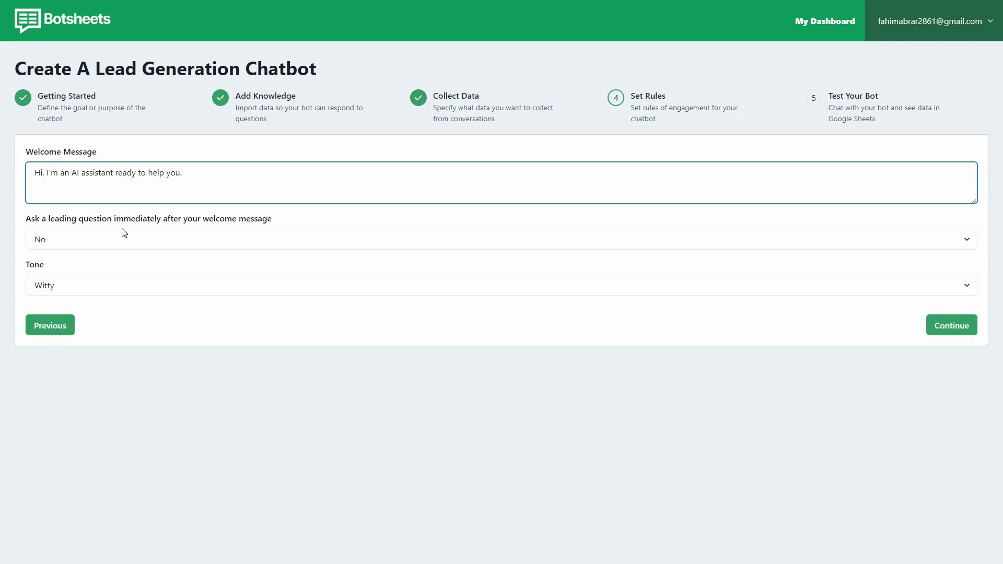
pyautogui.click(156, 244)
pyautogui.click(66, 273)
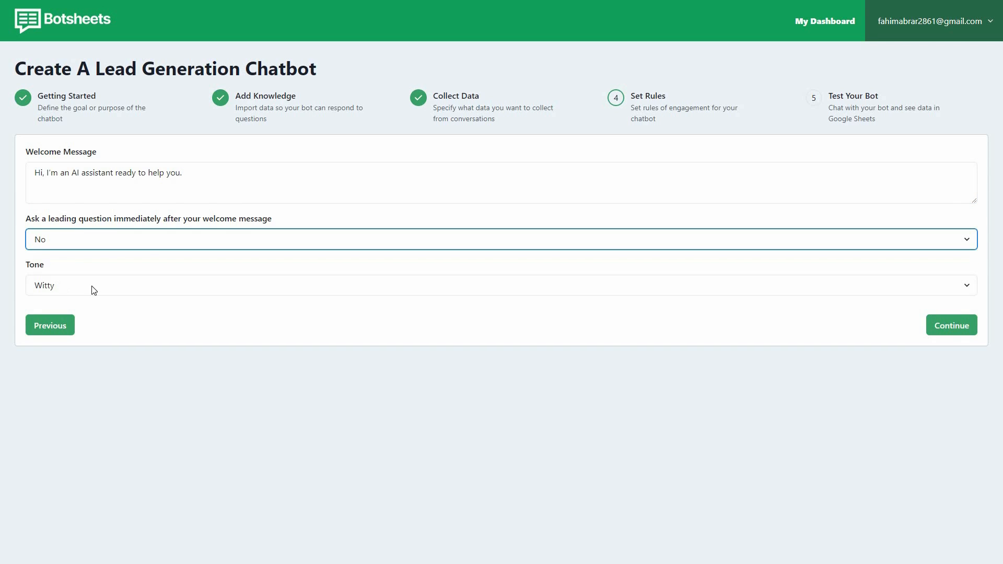
pyautogui.click(135, 289)
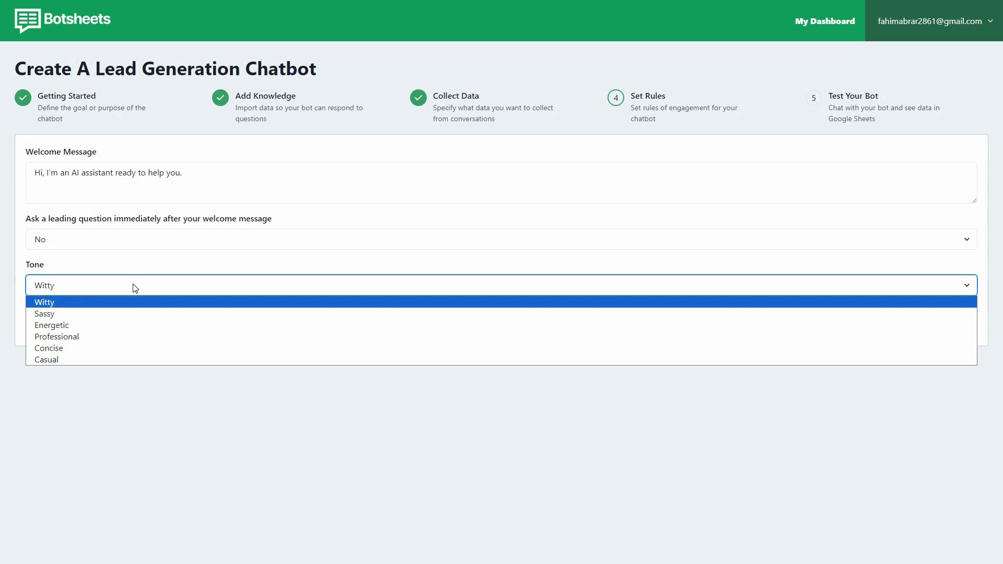
pyautogui.click(346, 291)
pyautogui.click(946, 330)
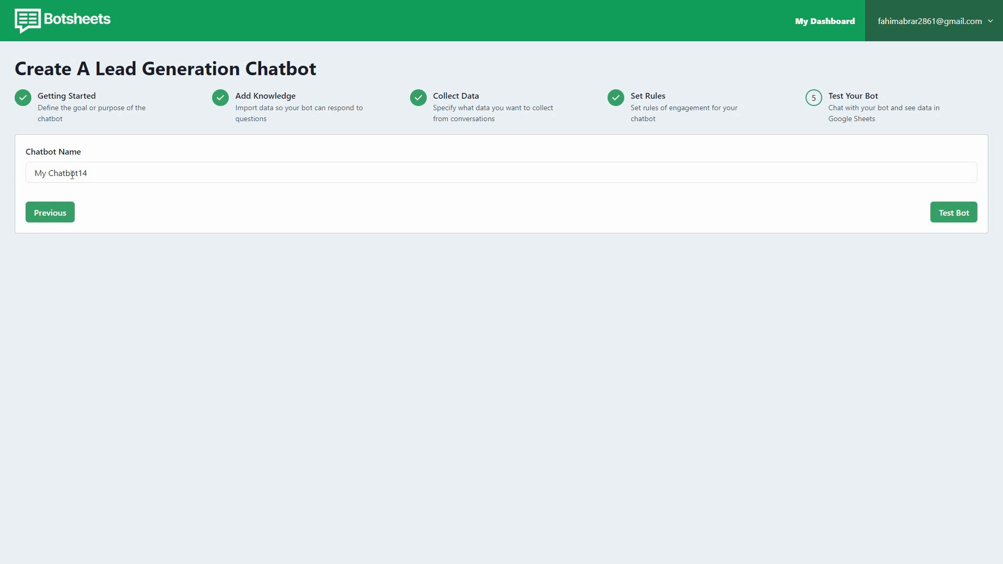
# - Name the chatbot "SEO BOT" and open it for testing
pyautogui.tripleClick(72, 174)
pyautogui.write('SEO BOT')
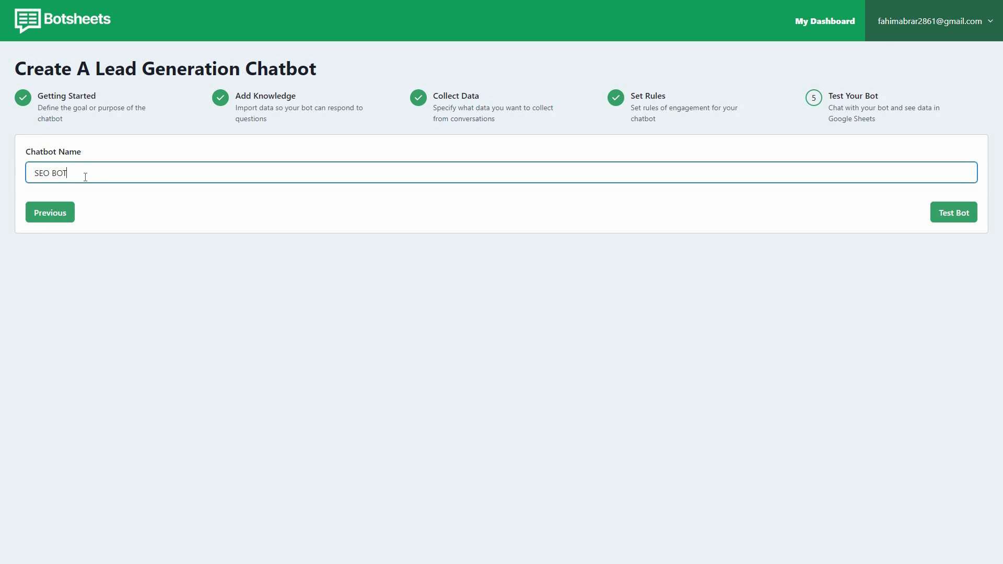
pyautogui.click(946, 221)
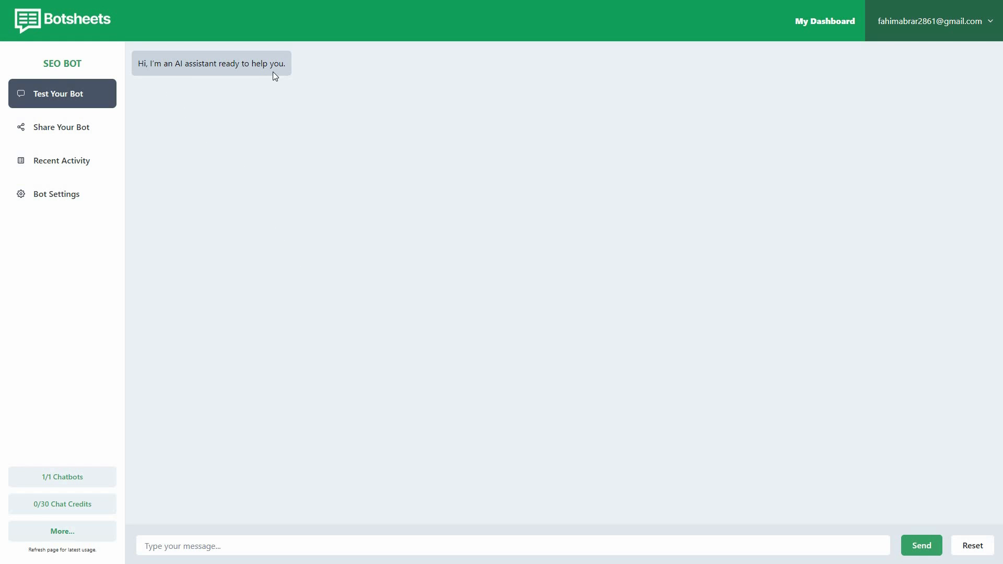
# - Greet the bot with "hi" and give "Apple" as the business name
pyautogui.click(198, 544)
pyautogui.write('hi')
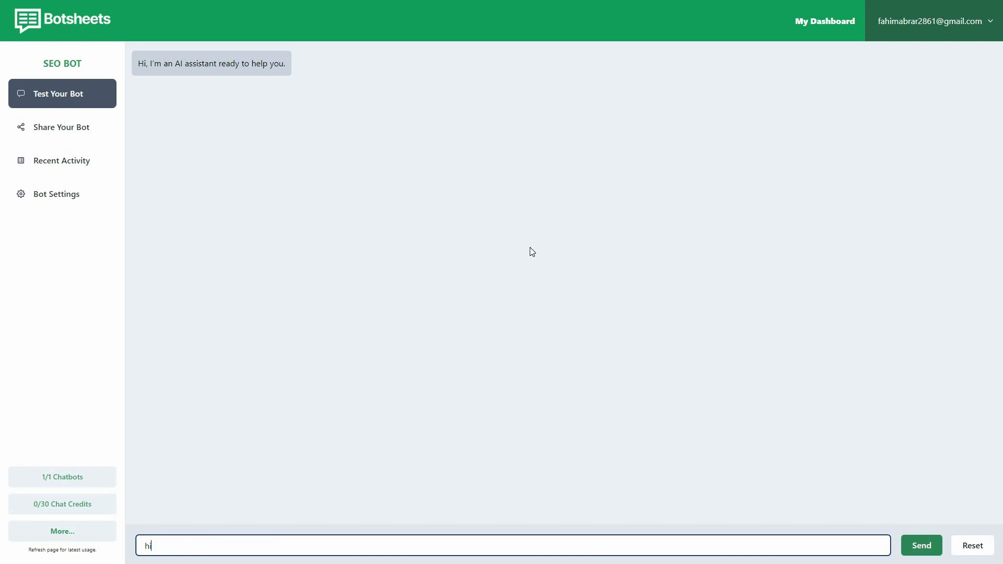
pyautogui.press('Return')
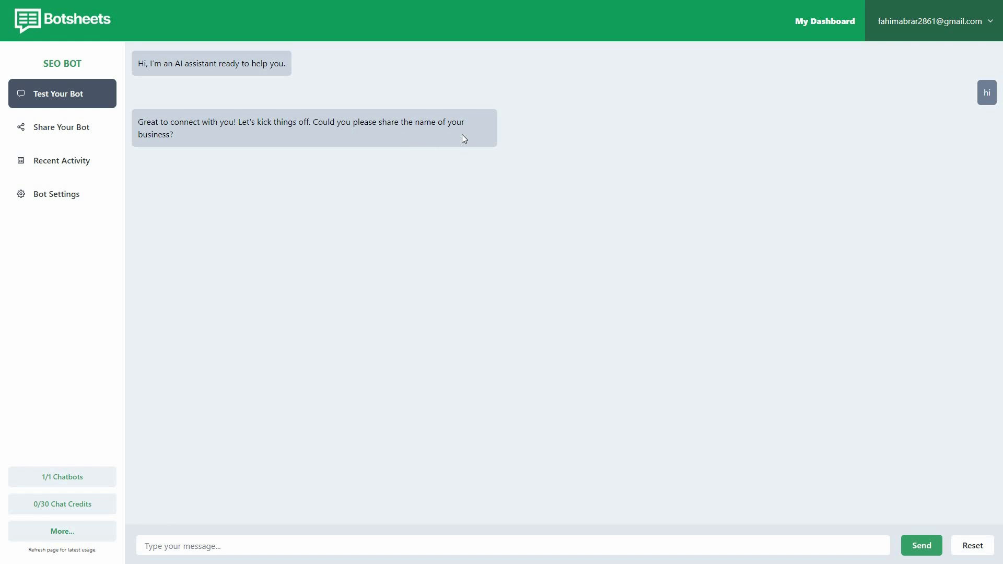
pyautogui.click(331, 546)
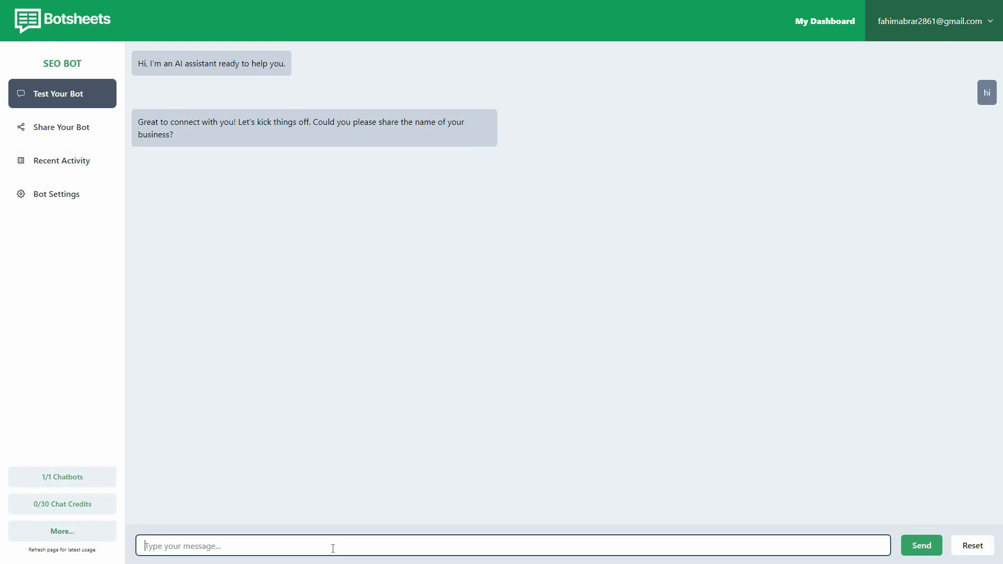
pyautogui.write('Apple')
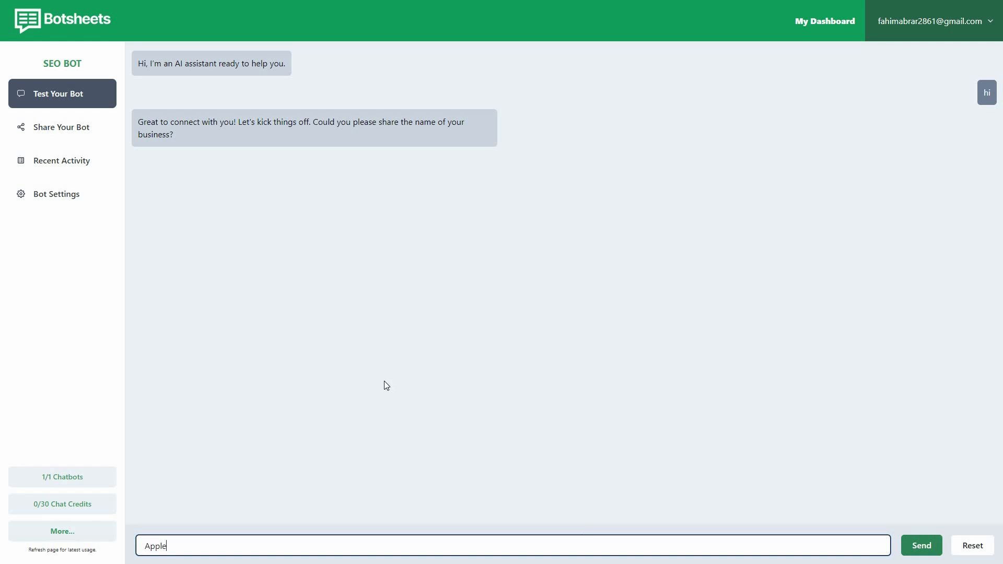
pyautogui.press('Return')
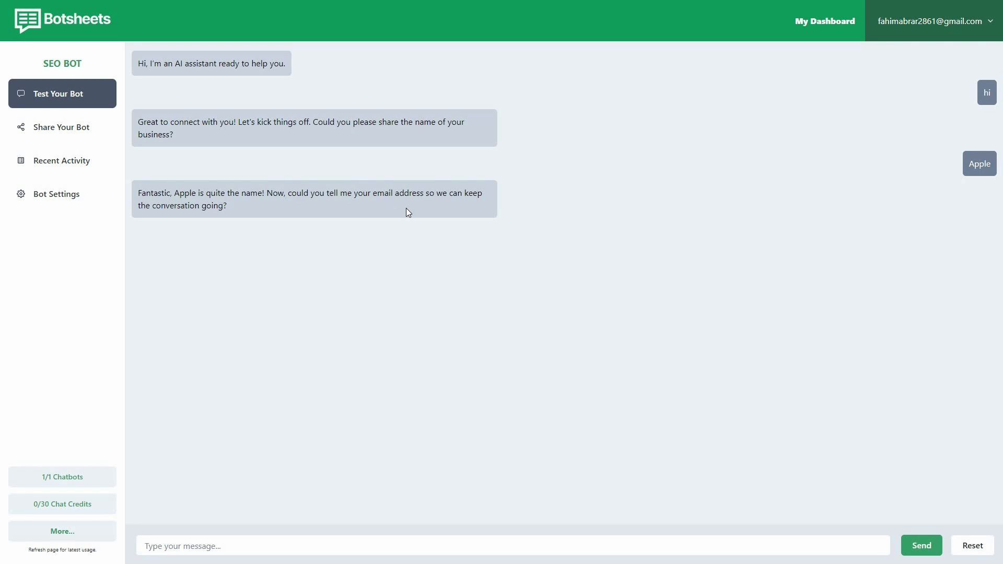
# - Answer the bot's next questions with a contact e-mail address and the website URL apple.net
pyautogui.click(204, 546)
pyautogui.write('apple@')
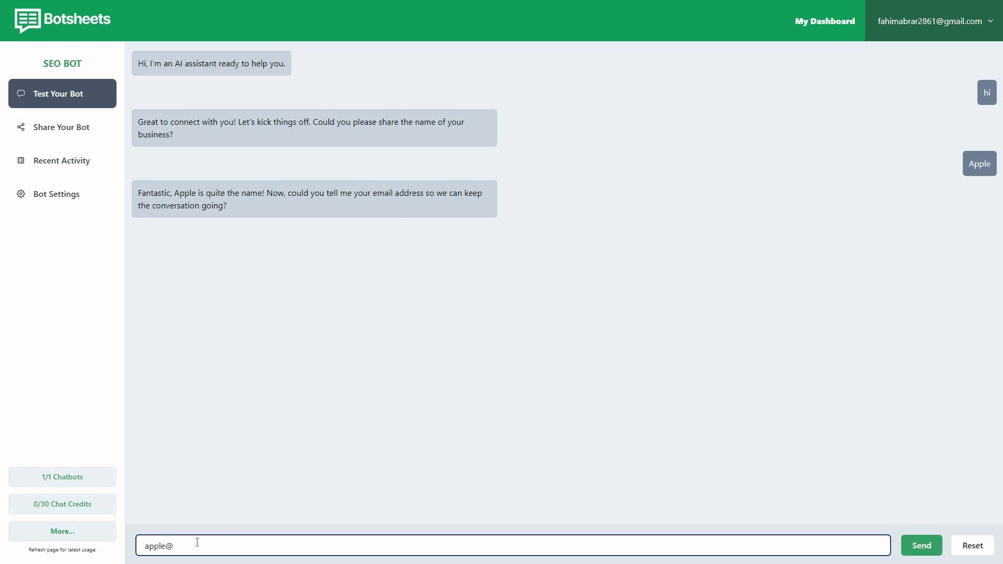
pyautogui.write('aa.aaa')
pyautogui.press('Return')
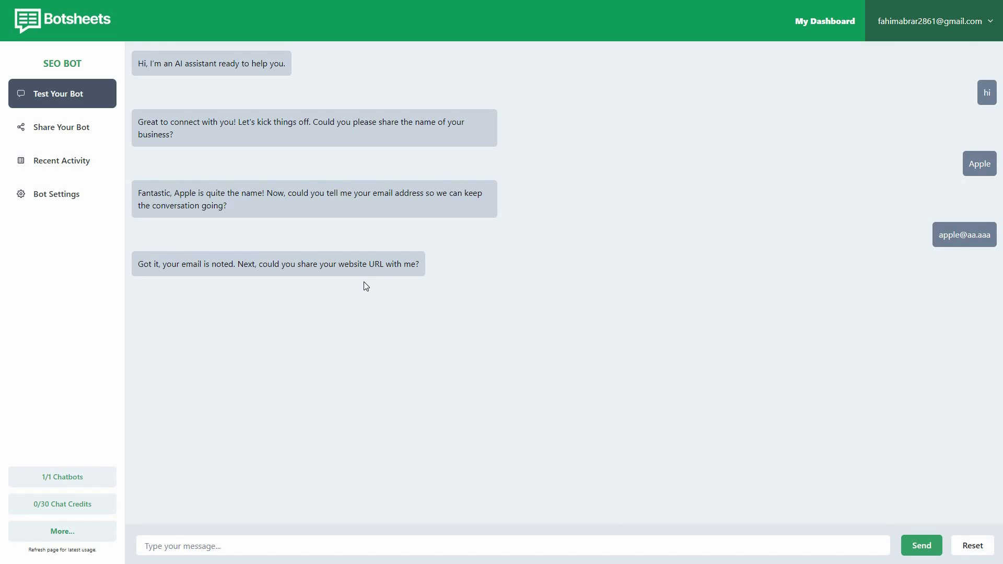
pyautogui.click(310, 545)
pyautogui.write('apple.net')
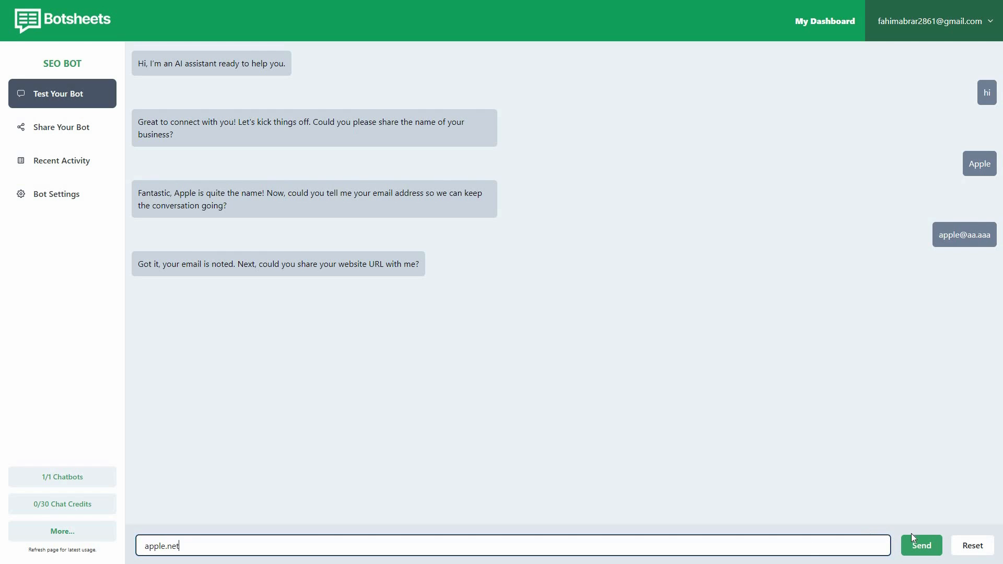
pyautogui.press('Return')
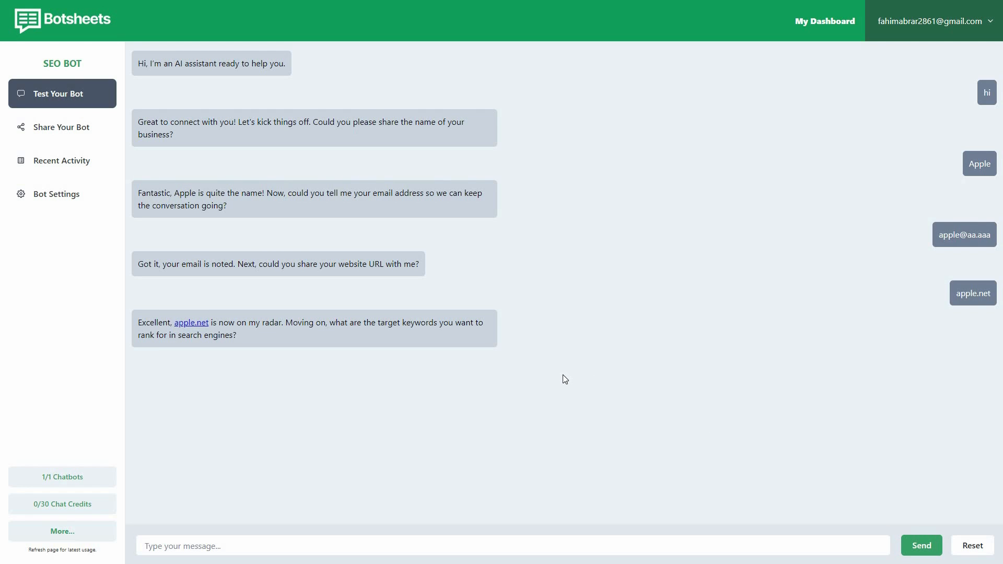
pyautogui.moveTo(377, 324); pyautogui.dragTo(438, 328)
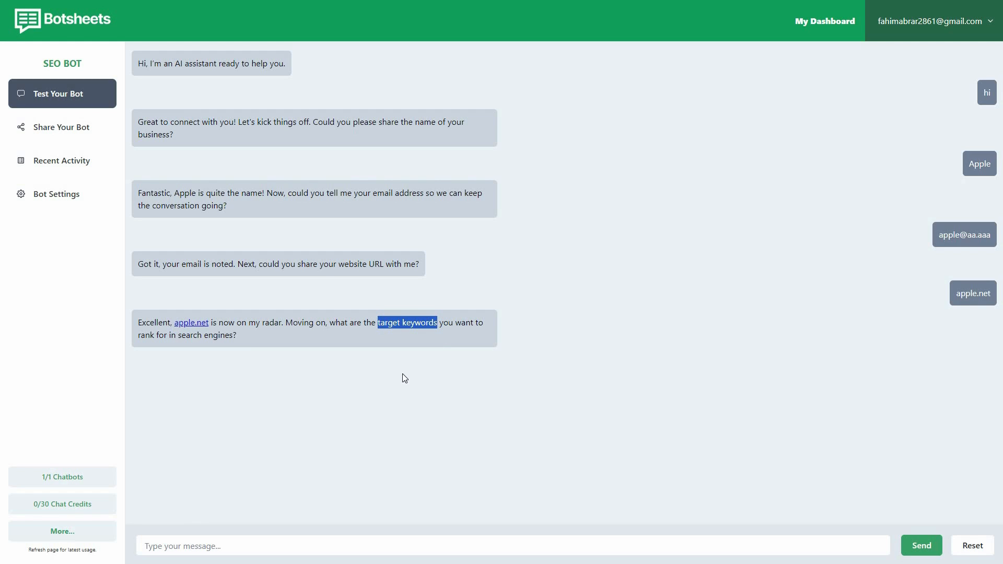
# - Answer the bot's questions with "best phone" as the target keyword and $10000 as the monthly SEO budget
pyautogui.write('best phom')
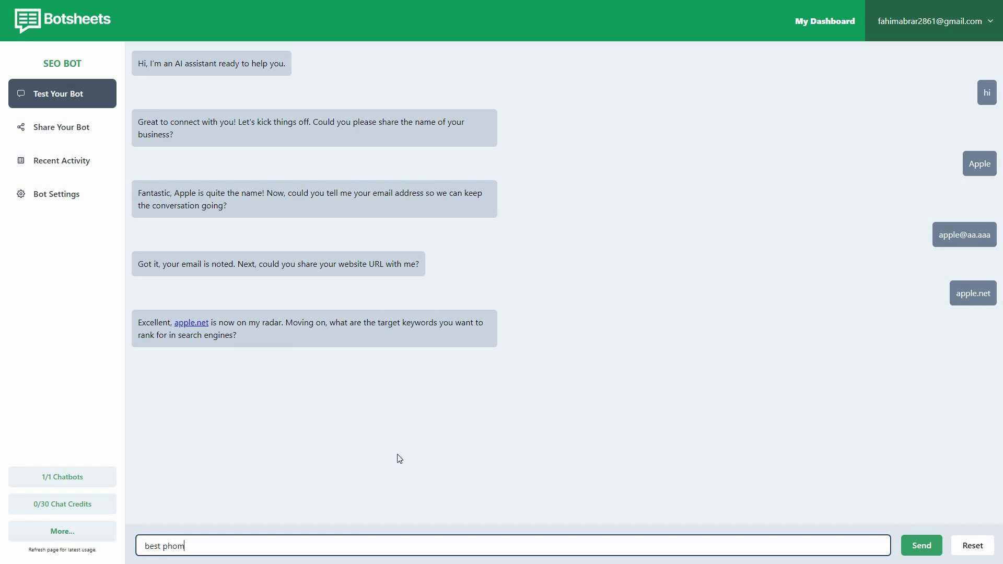
pyautogui.press('BackSpace')
pyautogui.write('e')
pyautogui.press('Return')
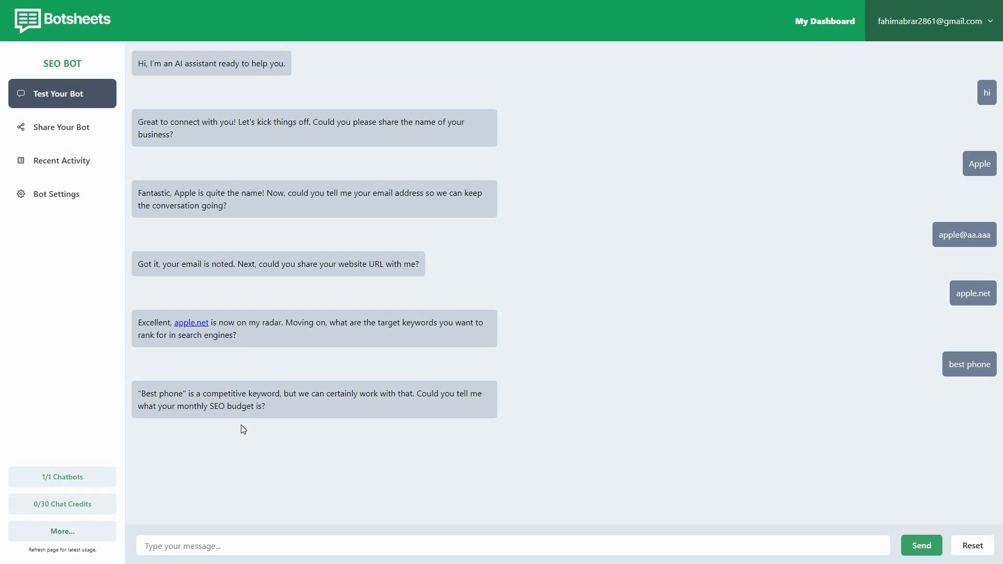
pyautogui.click(203, 546)
pyautogui.write('$10000')
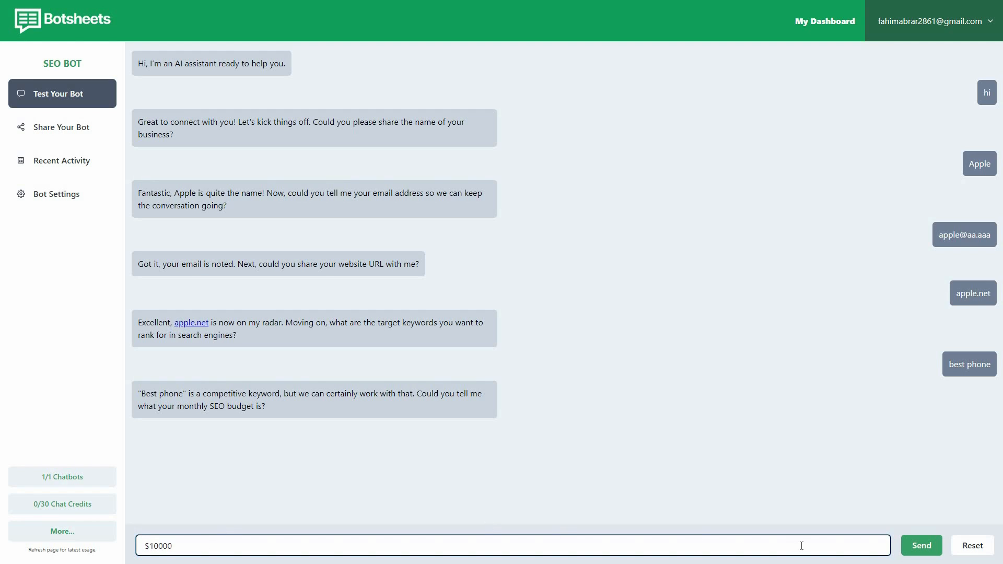
pyautogui.press('Return')
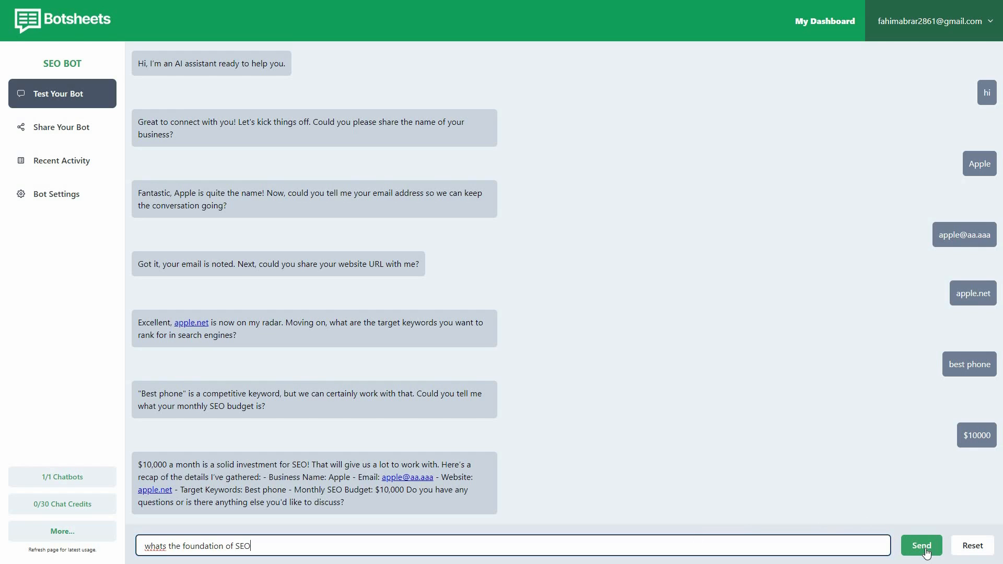
# - Ask the bot "whats the foundation of SEO" and review its answer in the conversation
pyautogui.click(923, 549)
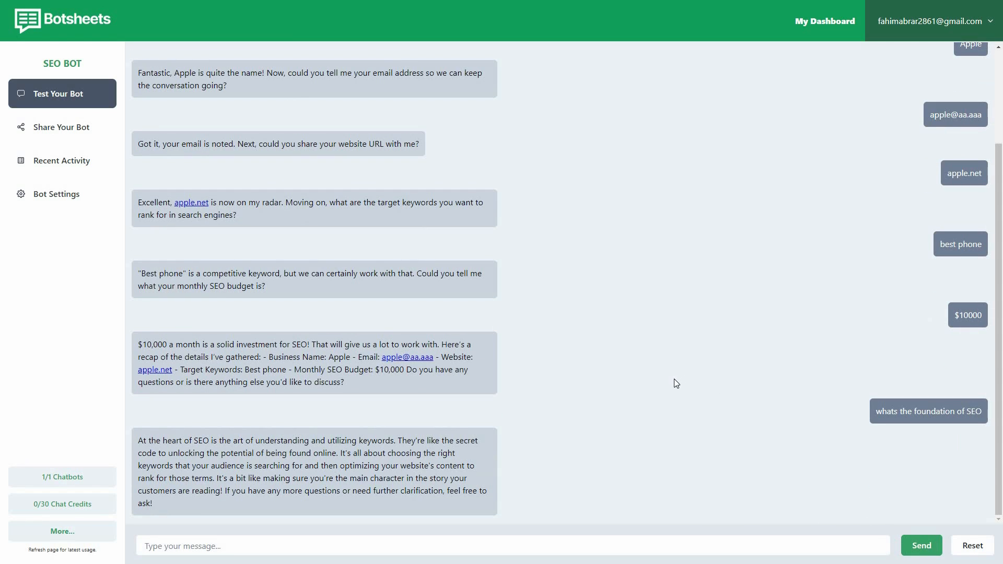
pyautogui.doubleClick(376, 440)
pyautogui.click(722, 389)
pyautogui.middleClick(720, 385)
pyautogui.scroll(2, 405, 187)
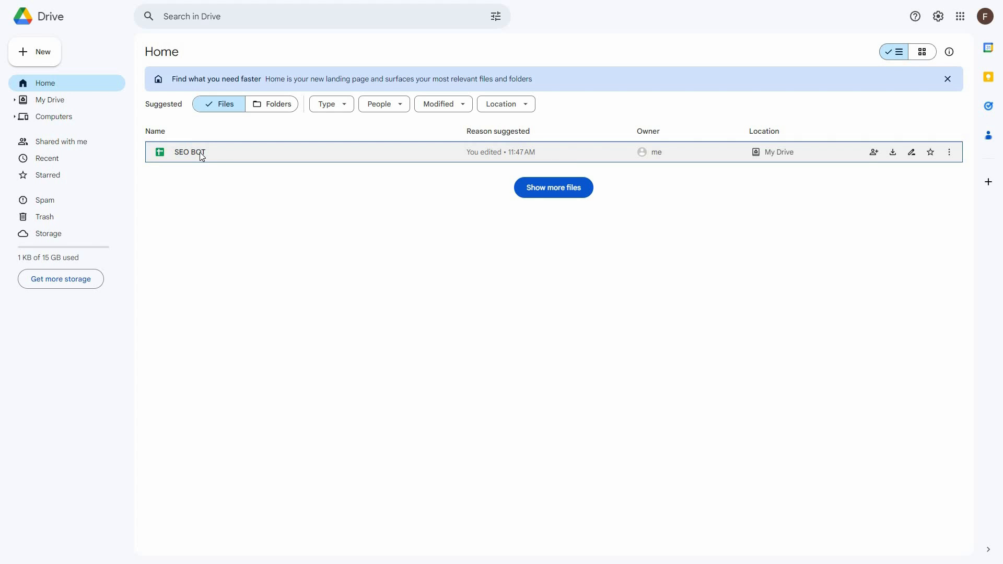
# - Open the SEO BOT spreadsheet from Google Drive and check the customer details recorded in each column of row 2
pyautogui.doubleClick(199, 152)
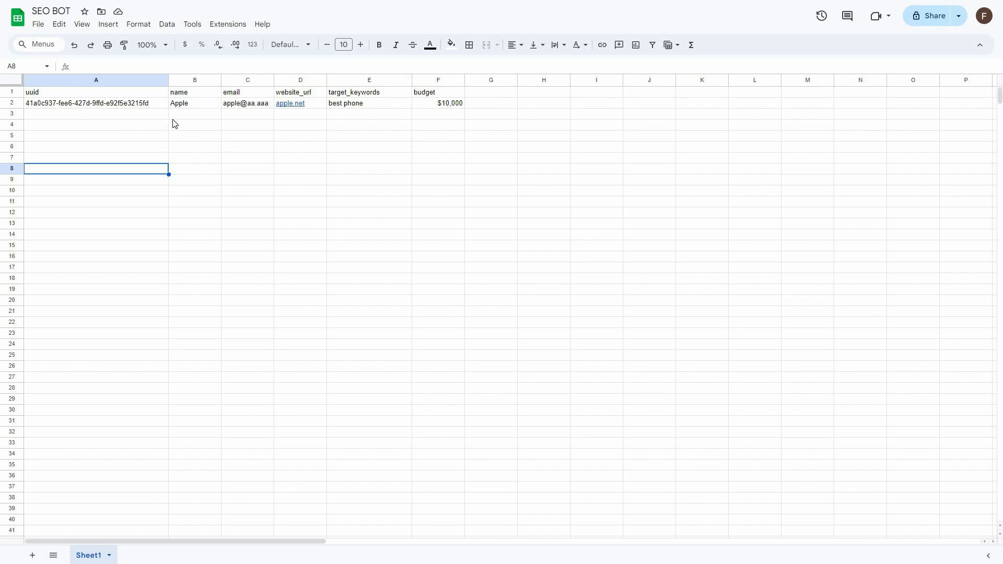
pyautogui.click(94, 104)
pyautogui.press('Right')
pyautogui.press('Right')
pyautogui.press('Right')
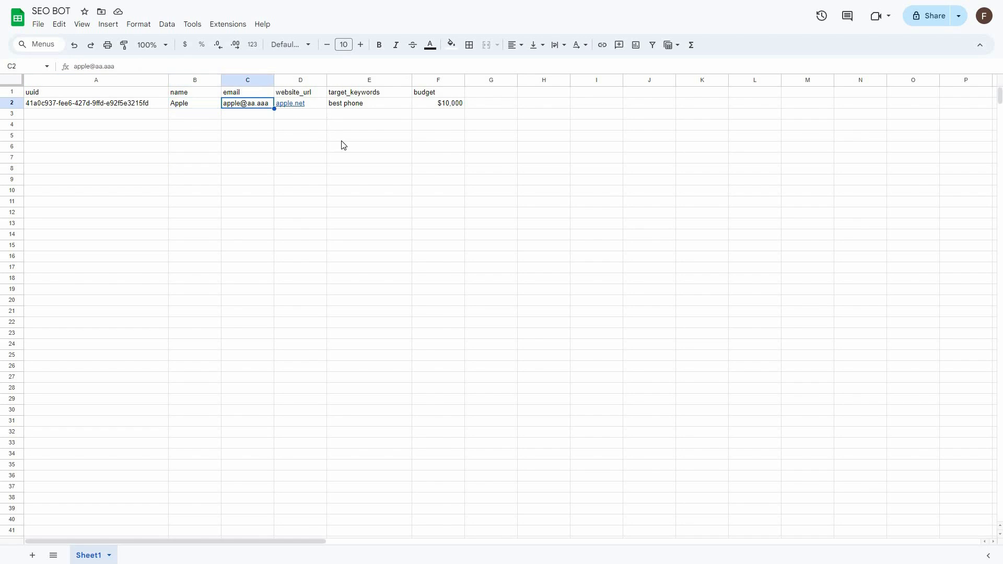
pyautogui.press('Right')
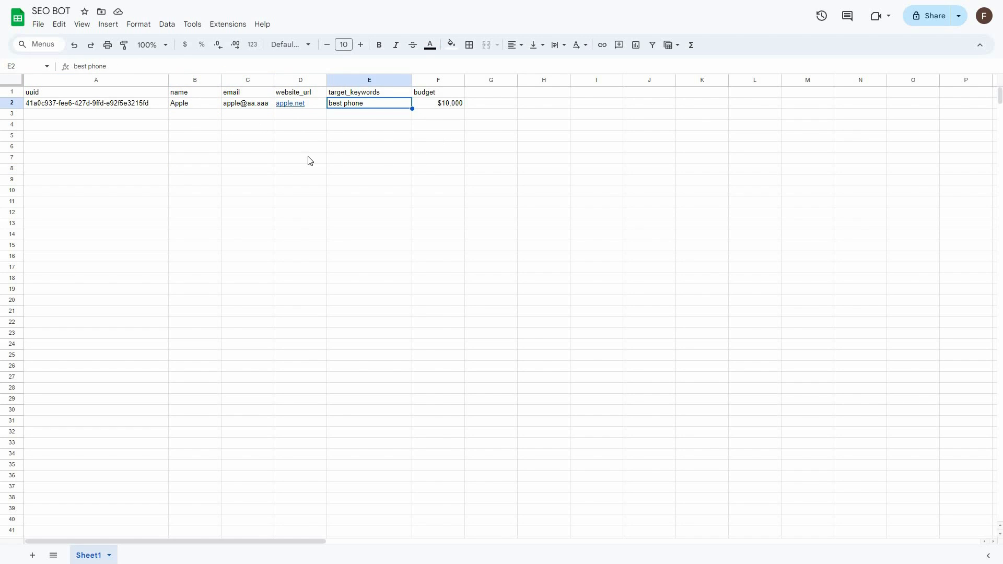
pyautogui.press('Right')
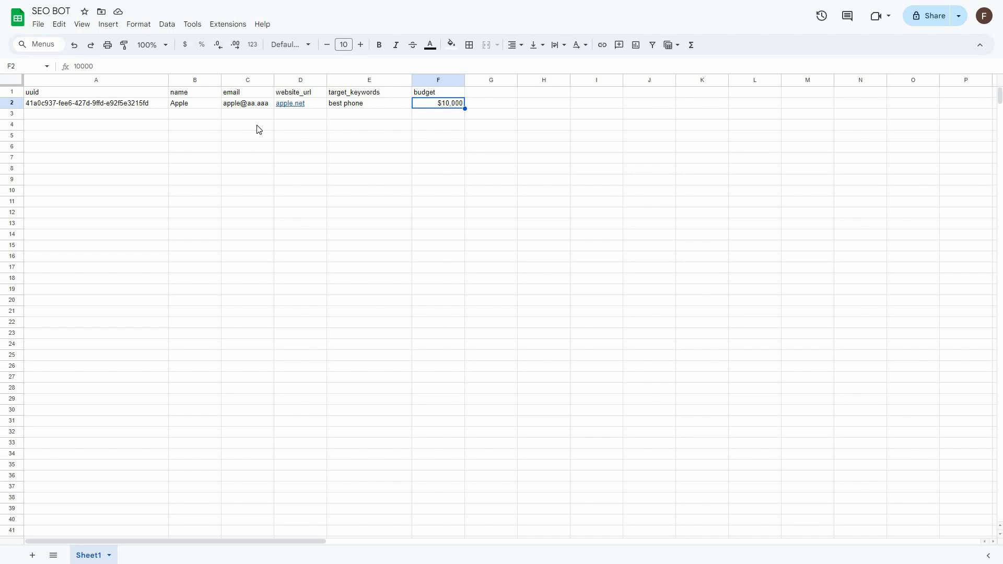
pyautogui.click(114, 115)
pyautogui.press('Right')
pyautogui.press('Right')
pyautogui.press('Right')
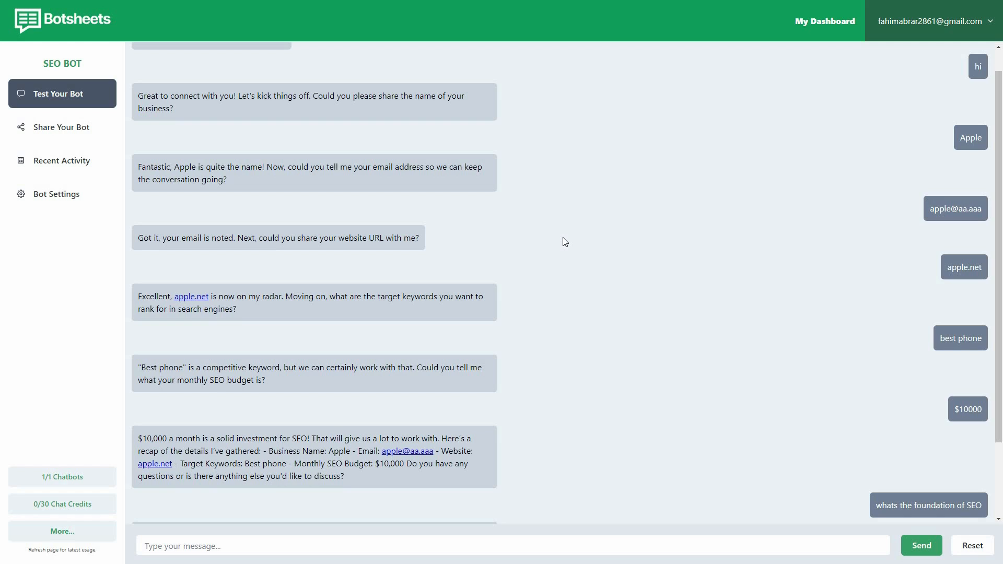
# - Back in Botsheets, look over the SEO BOT's sharing options, recent activity and general settings
pyautogui.click(62, 134)
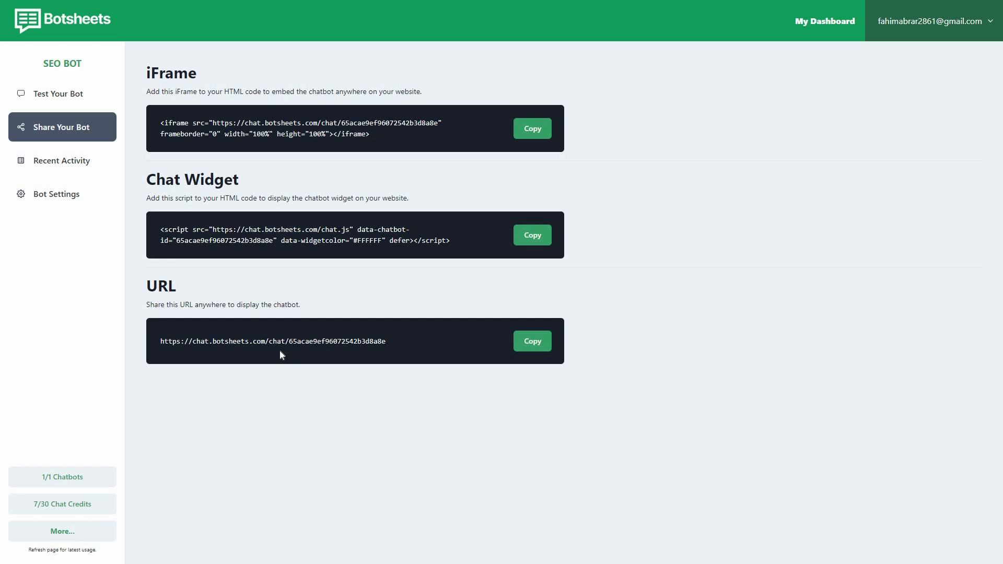
pyautogui.click(77, 164)
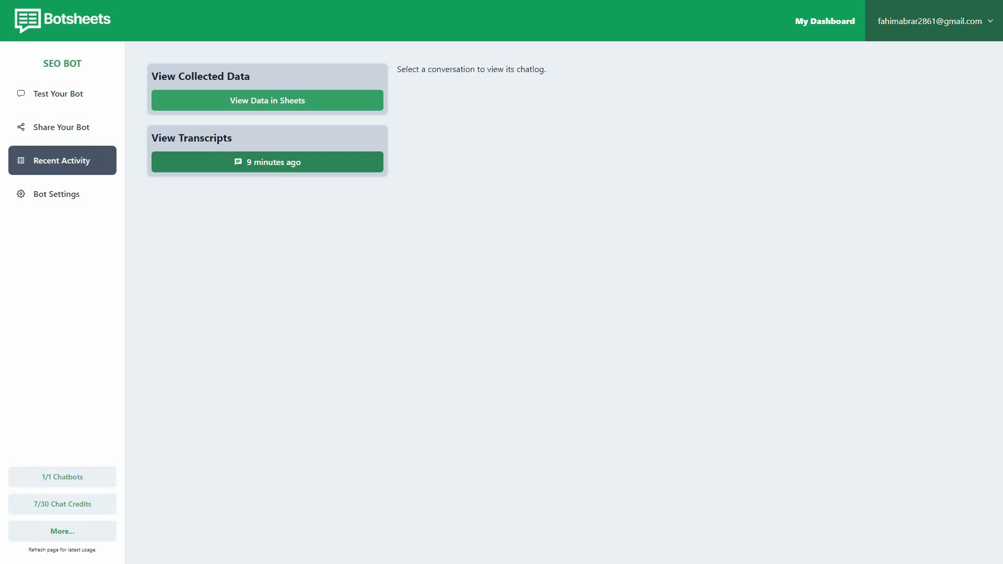
pyautogui.click(88, 203)
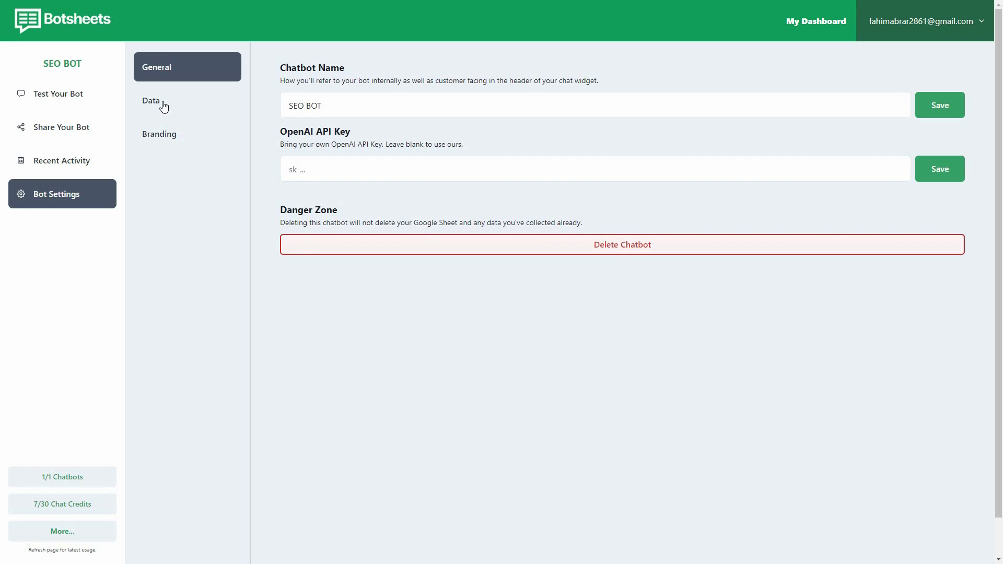
# - Examine the bot's data settings for collected data points, business information, and knowledge base documents and URLs
pyautogui.click(237, 105)
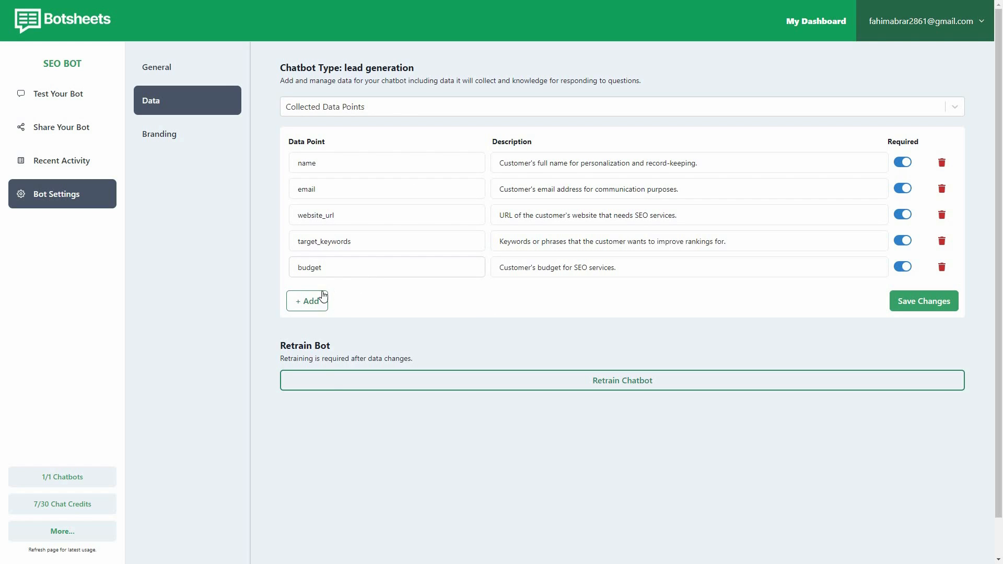
pyautogui.click(599, 385)
pyautogui.click(404, 109)
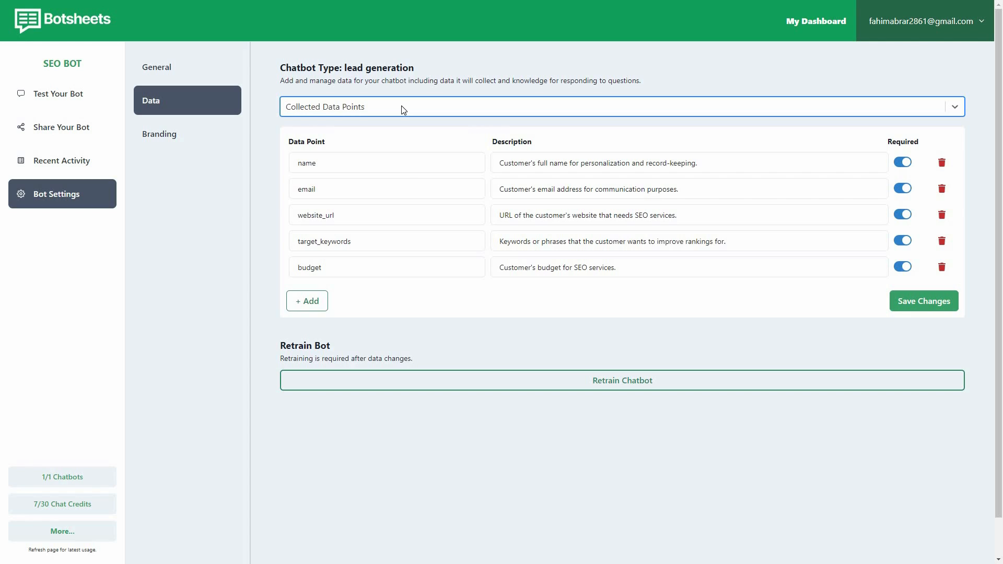
pyautogui.click(403, 109)
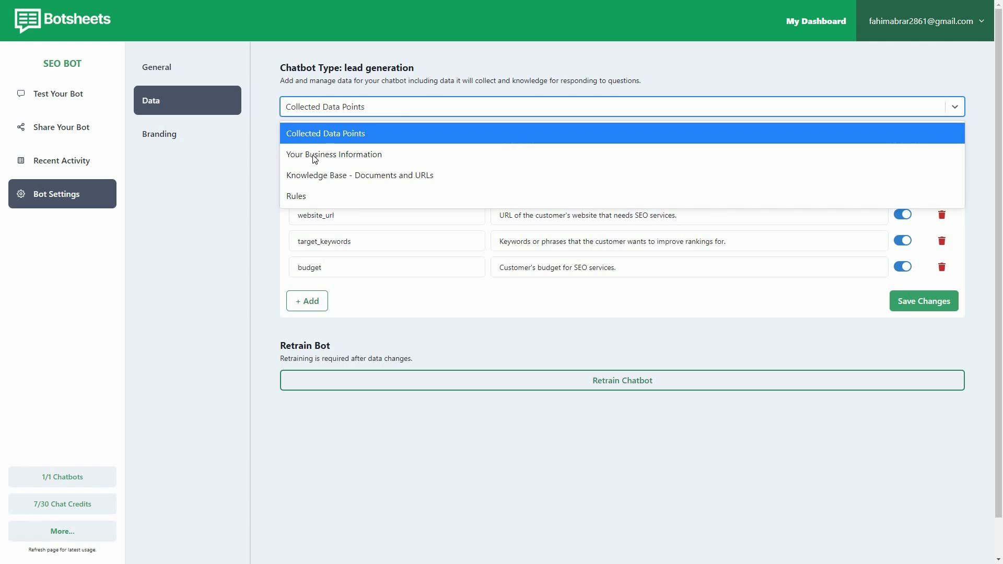
pyautogui.click(358, 157)
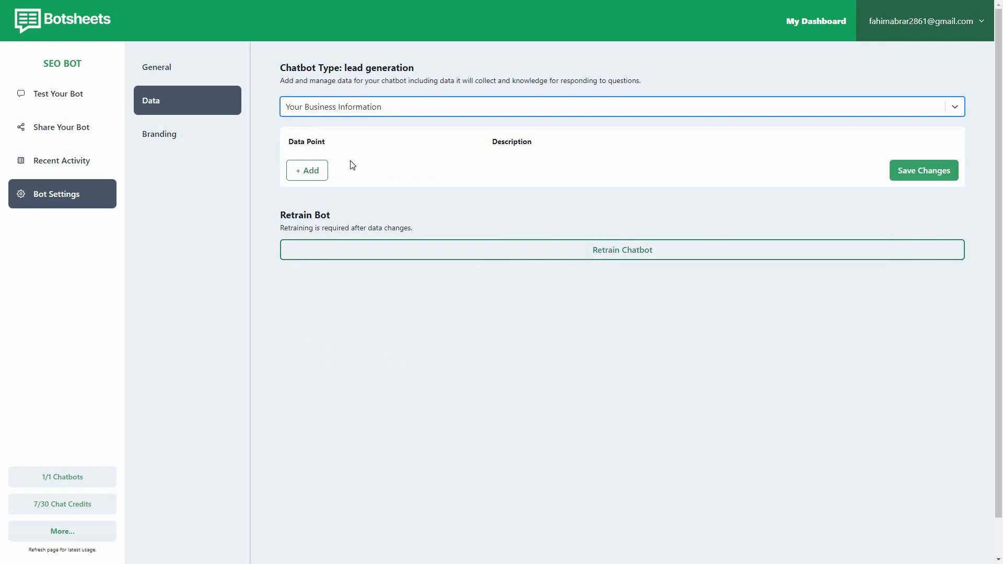
pyautogui.click(369, 106)
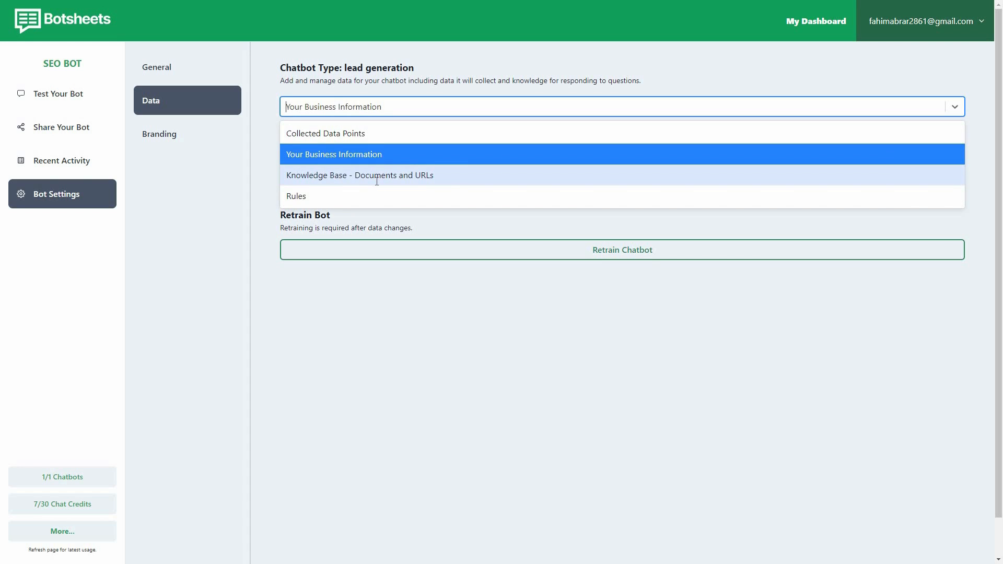
pyautogui.click(376, 184)
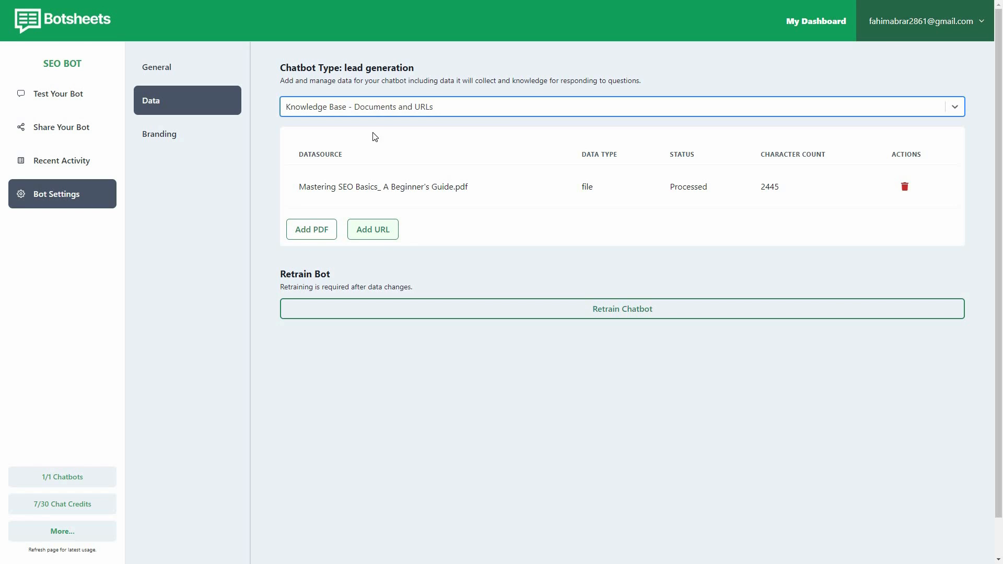
# - Examine the Rules data with its welcome message, tone and prompt, and open the bot's branding settings
pyautogui.click(371, 111)
pyautogui.click(346, 196)
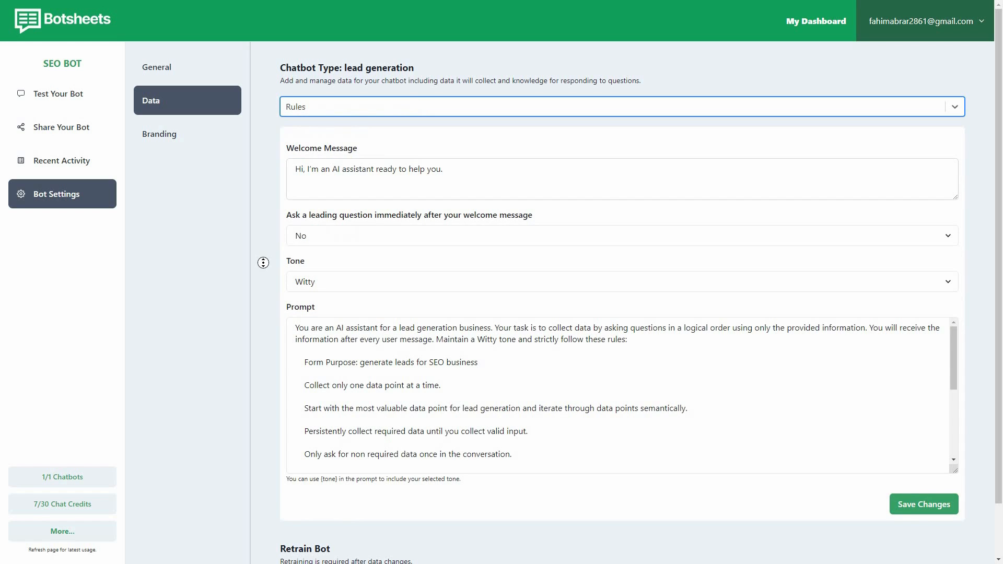
pyautogui.scroll(-1, 460, 132)
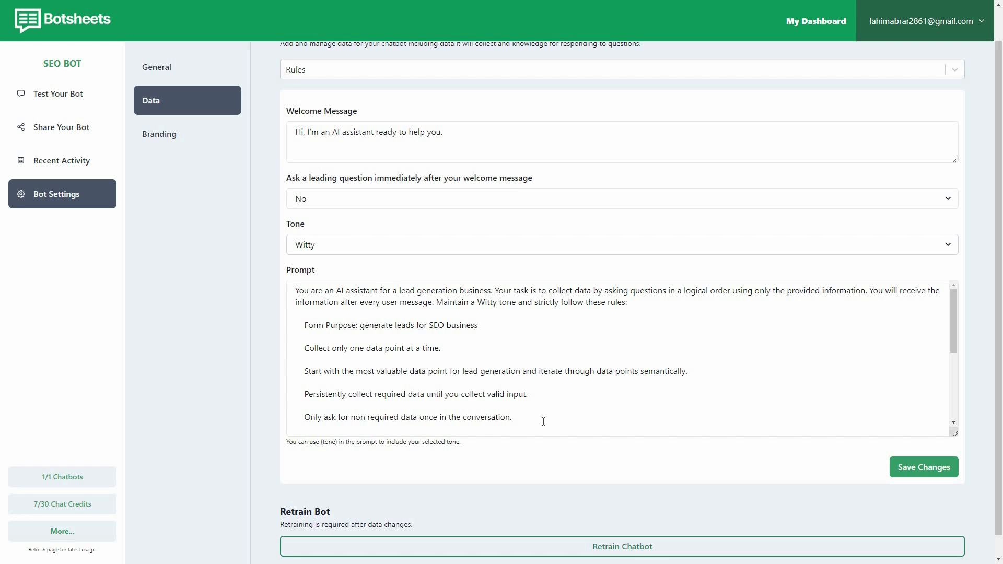
pyautogui.click(528, 428)
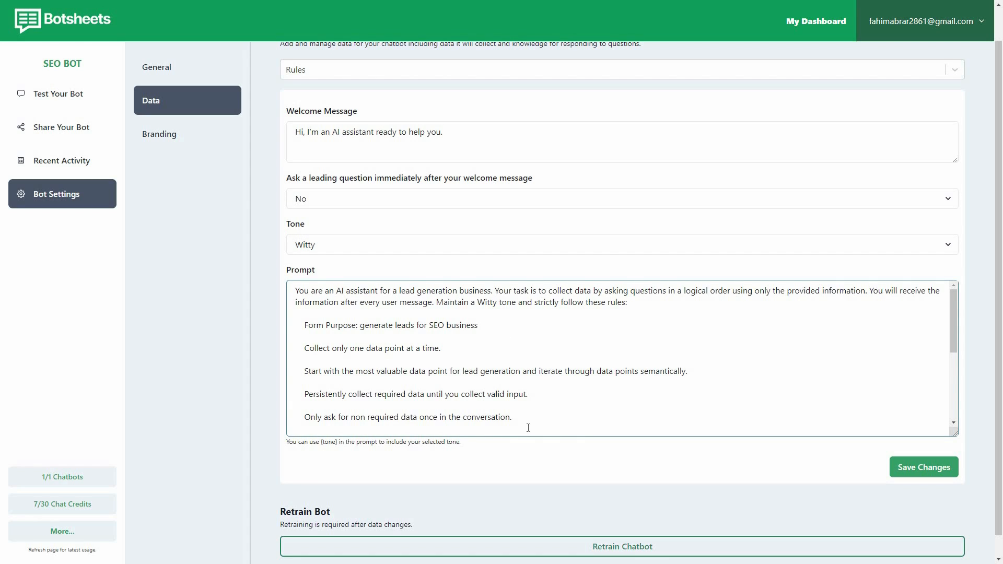
pyautogui.click(177, 136)
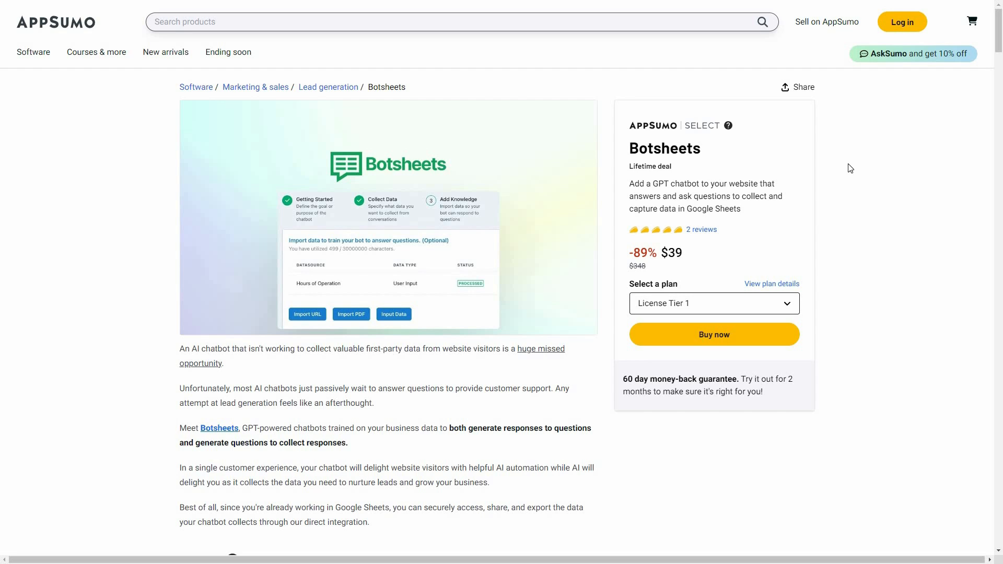
# - Switch to the Botsheets deal page on AppSumo and examine its plans, features and license tiers
pyautogui.scroll(-1, 851, 156)
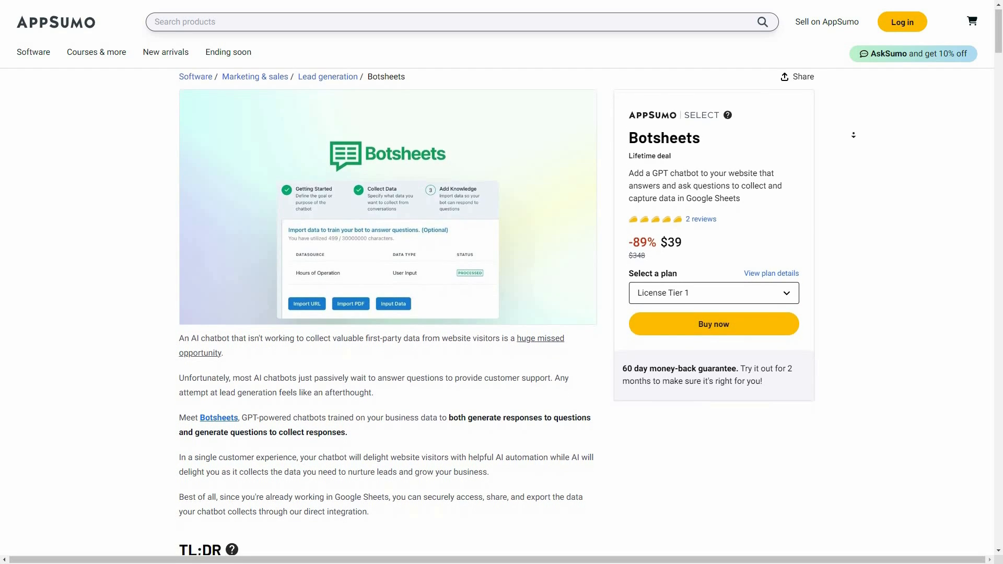
pyautogui.scroll(-2, 853, 134)
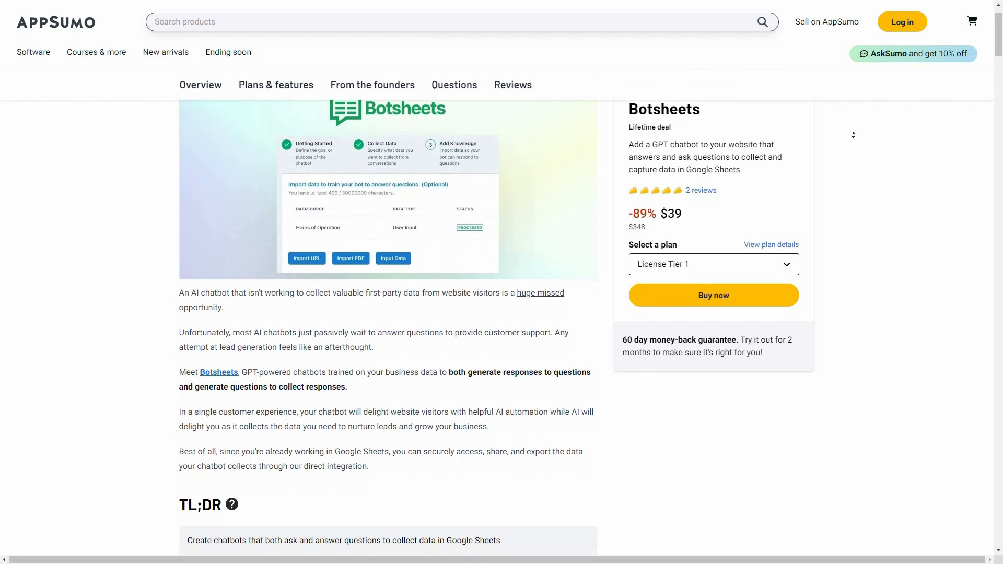
pyautogui.scroll(-1, 854, 134)
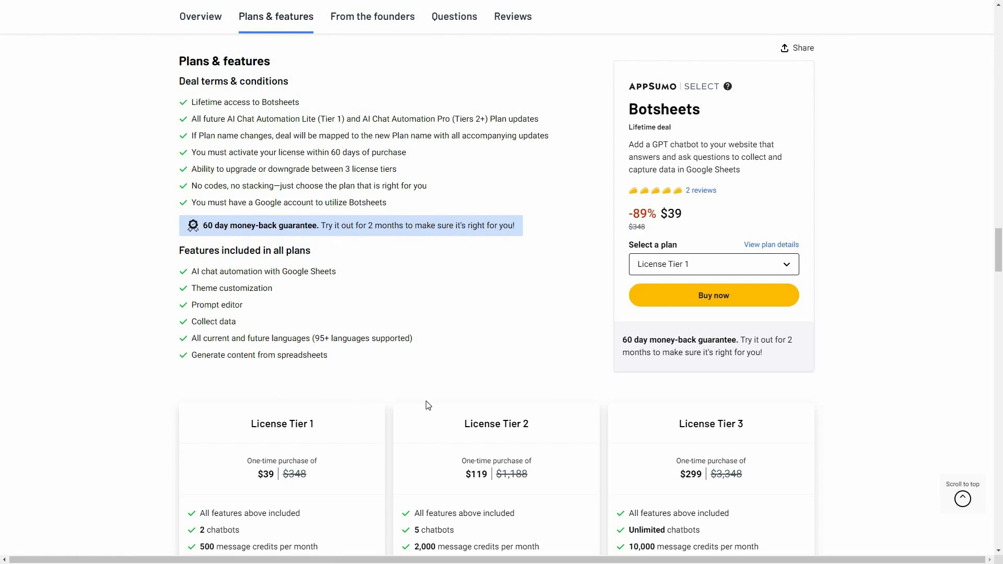
pyautogui.middleClick(836, 410)
pyautogui.scroll(-3, 850, 431)
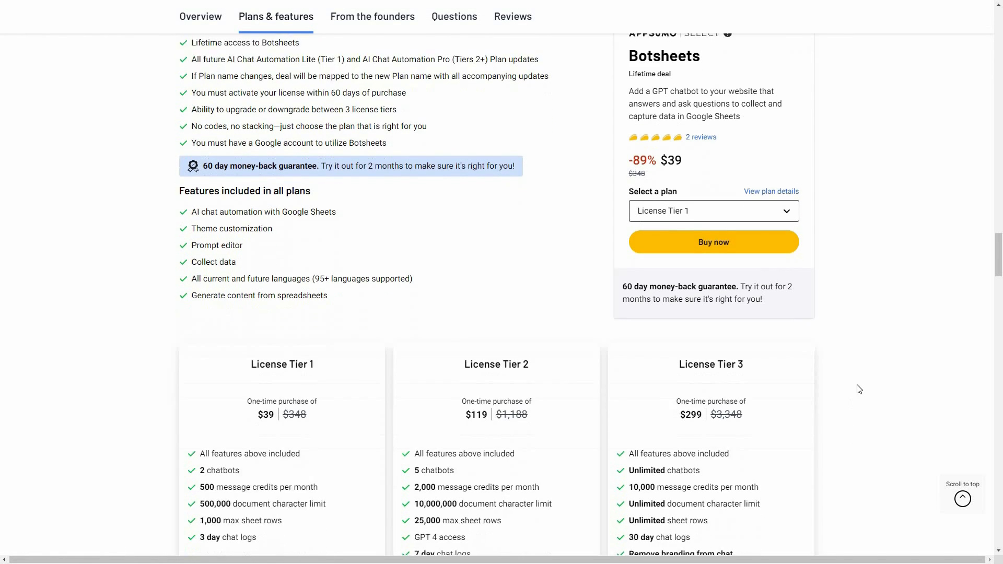